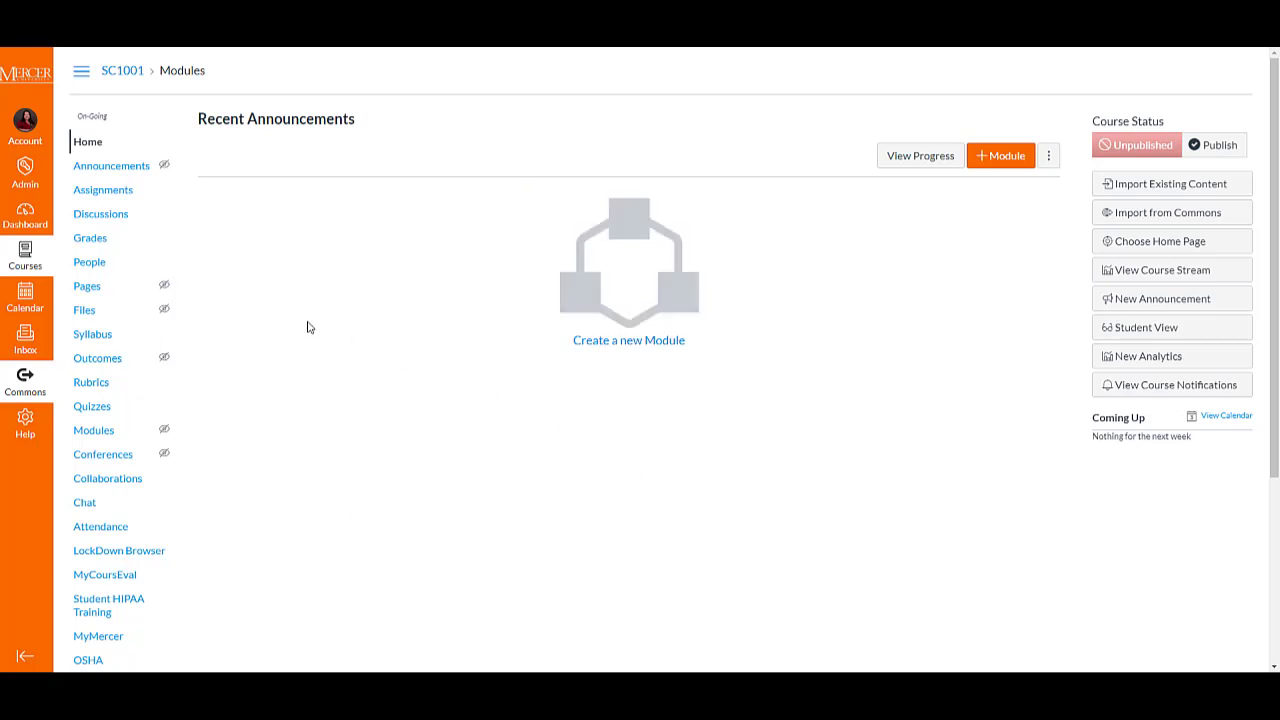
Open the content import page from the course settings and set the content type to Copy a Canvas Course
{"action": "scroll", "coordinate": [252, 362], "scroll_direction": "down", "scroll_amount": 3}
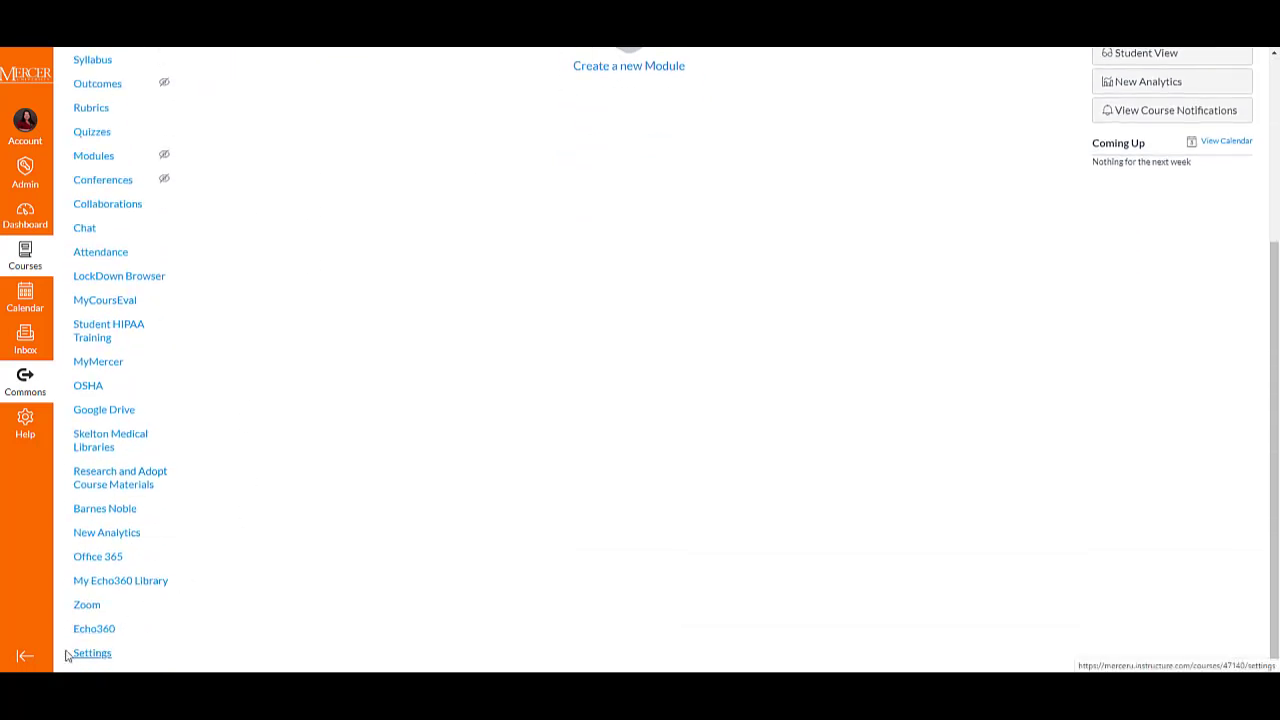
{"action": "left_click", "coordinate": [92, 658]}
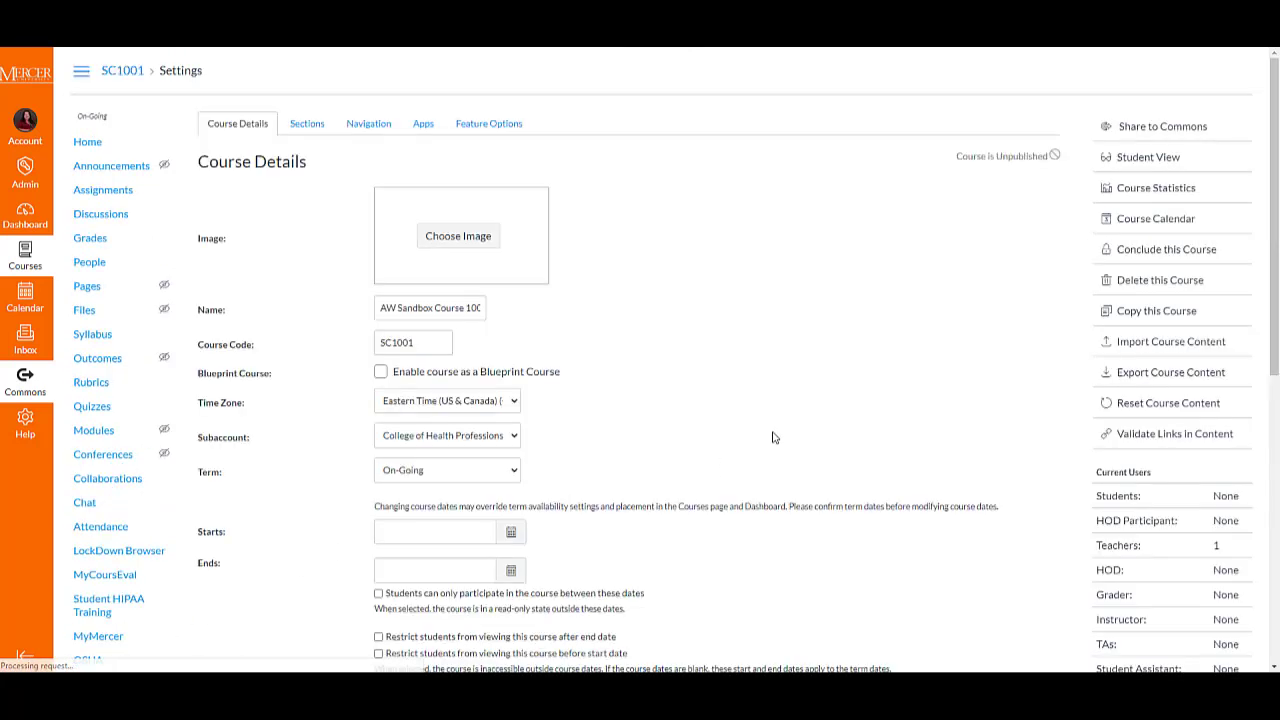
{"action": "left_click", "coordinate": [1180, 355]}
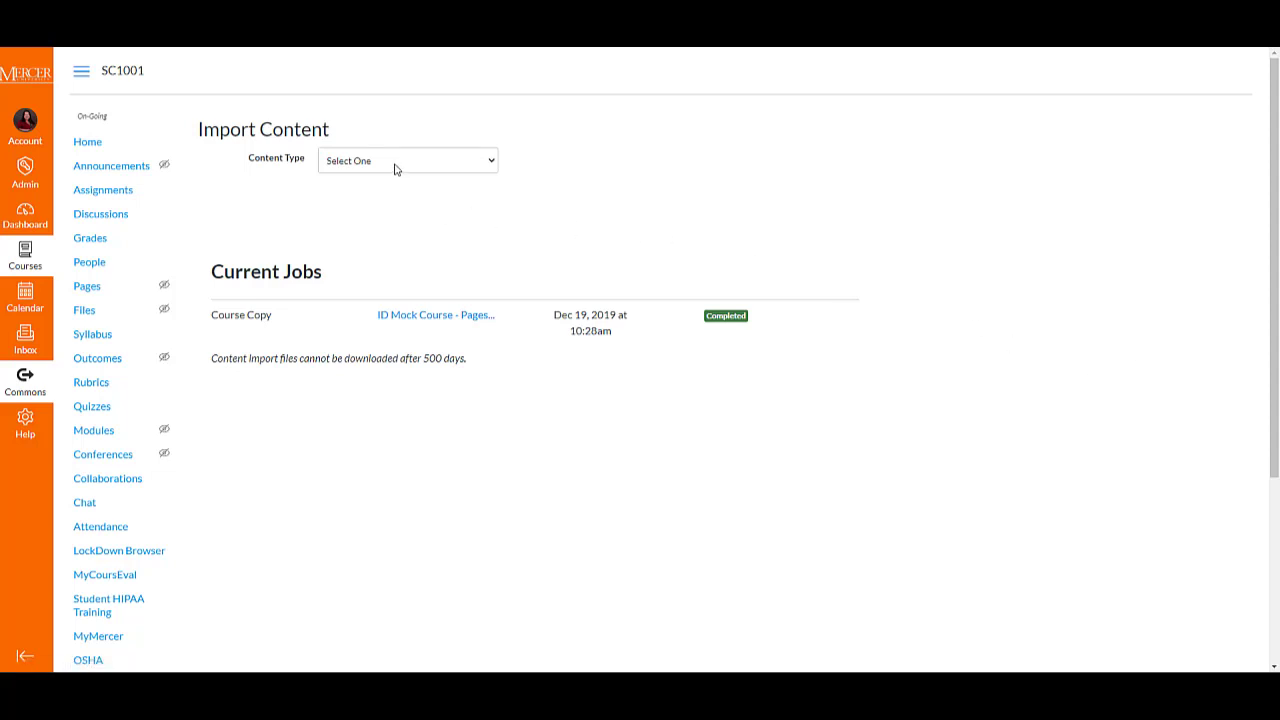
{"action": "left_click", "coordinate": [395, 166]}
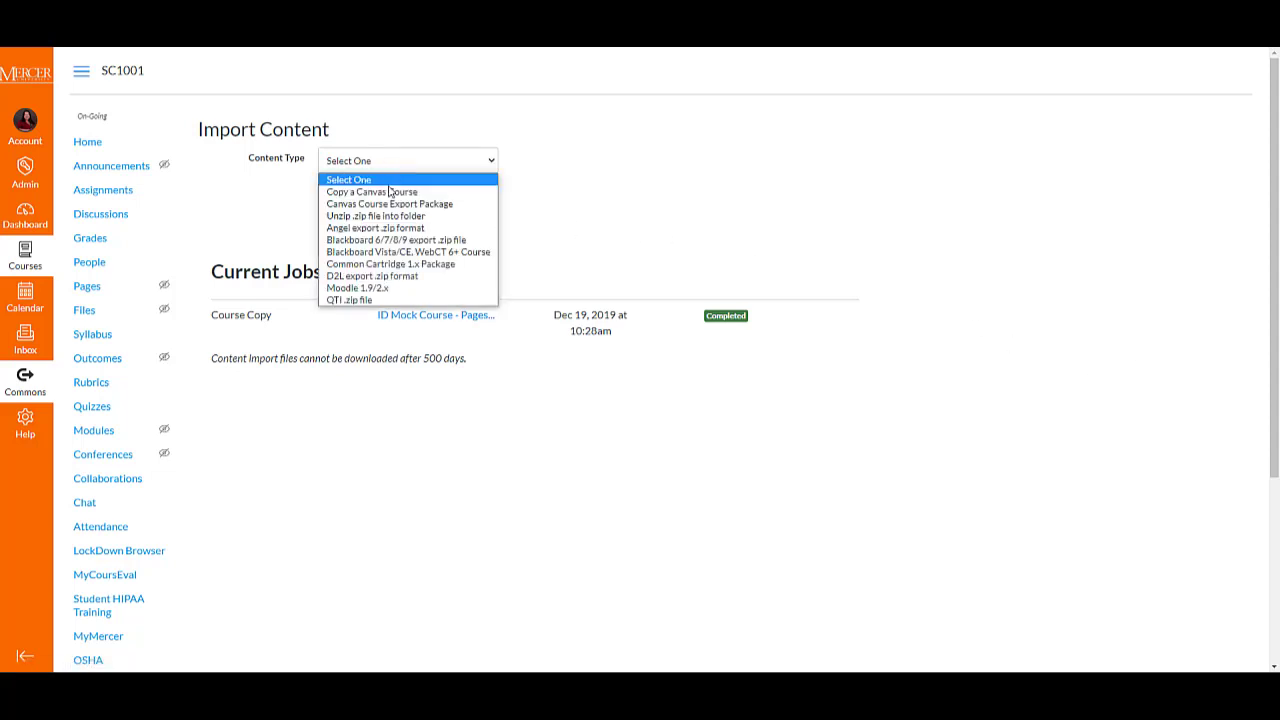
{"action": "left_click", "coordinate": [390, 192]}
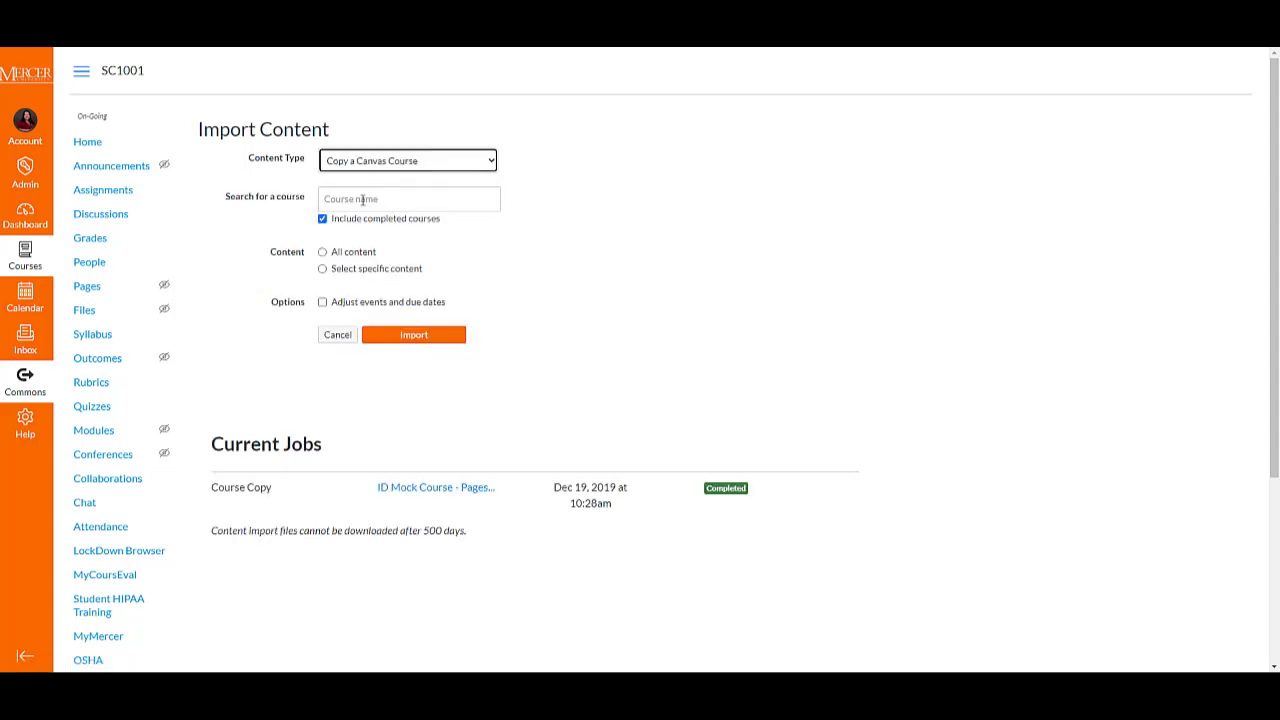
Search for 561, choose the 2019-SU-PHS PT 561: Movement Science Section: 10 course, and start the import with specific content selection
{"action": "left_click", "coordinate": [356, 201]}
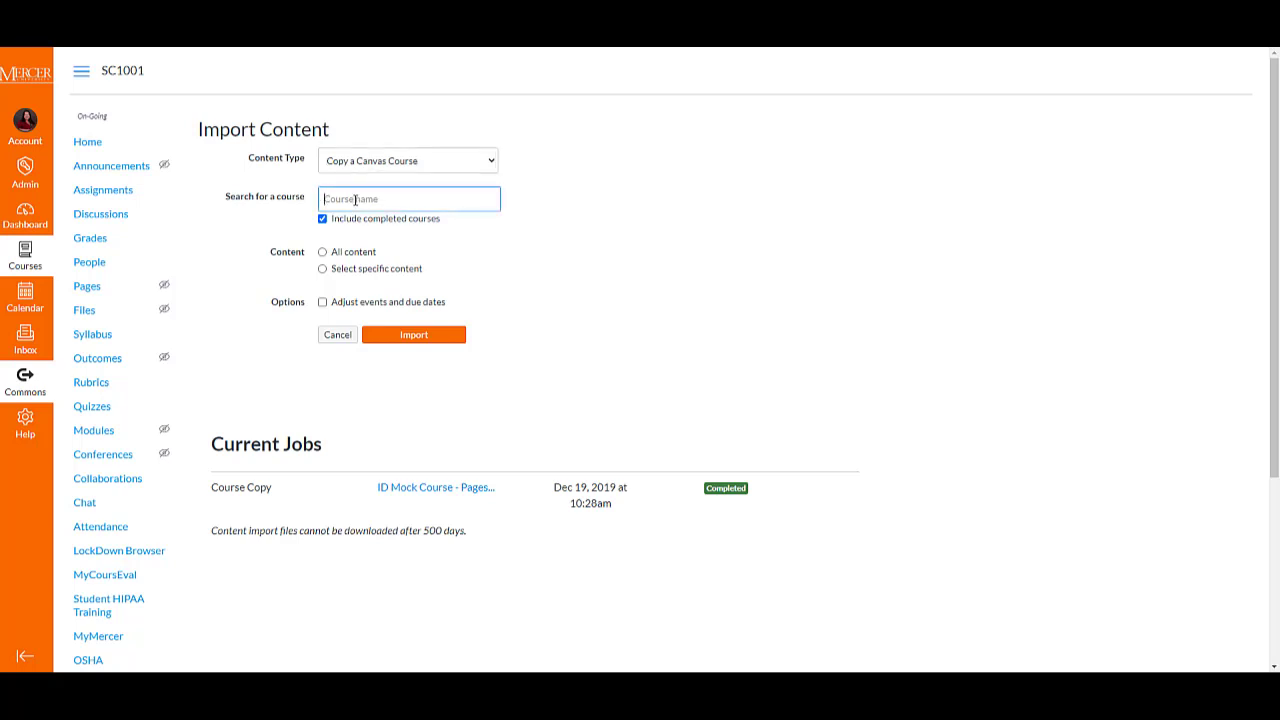
{"action": "type", "text": "561"}
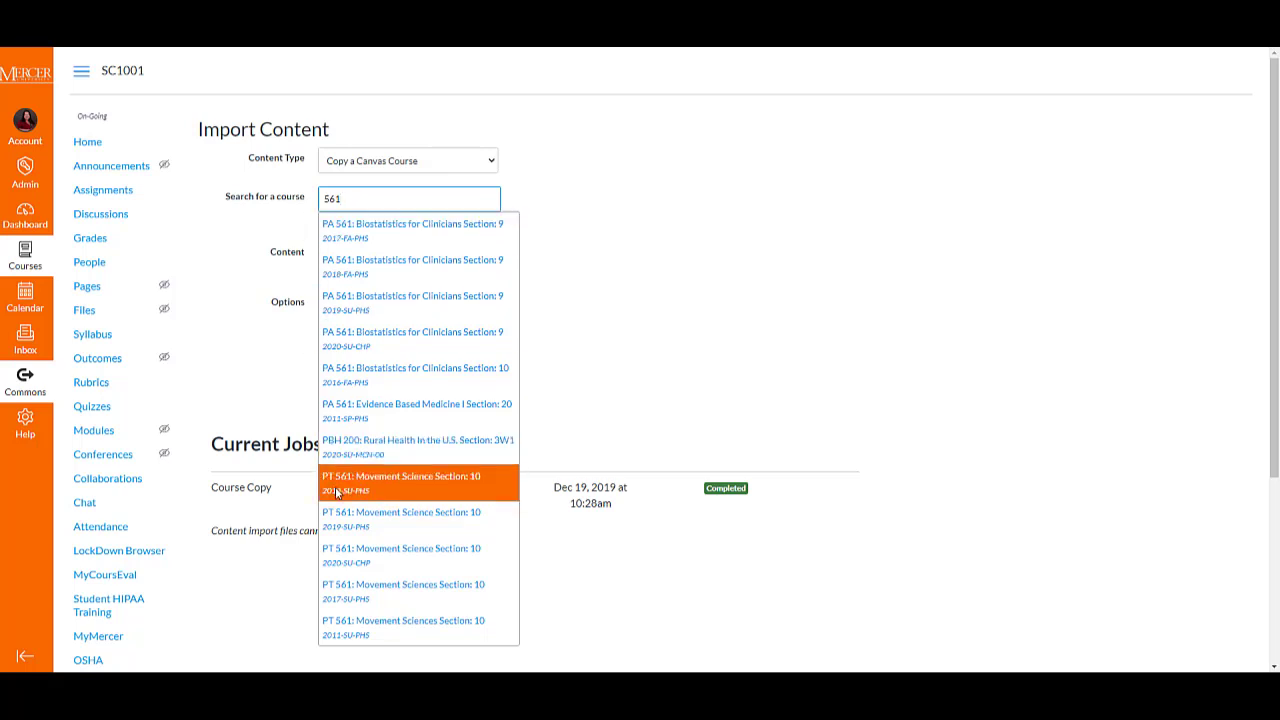
{"action": "left_click", "coordinate": [366, 518]}
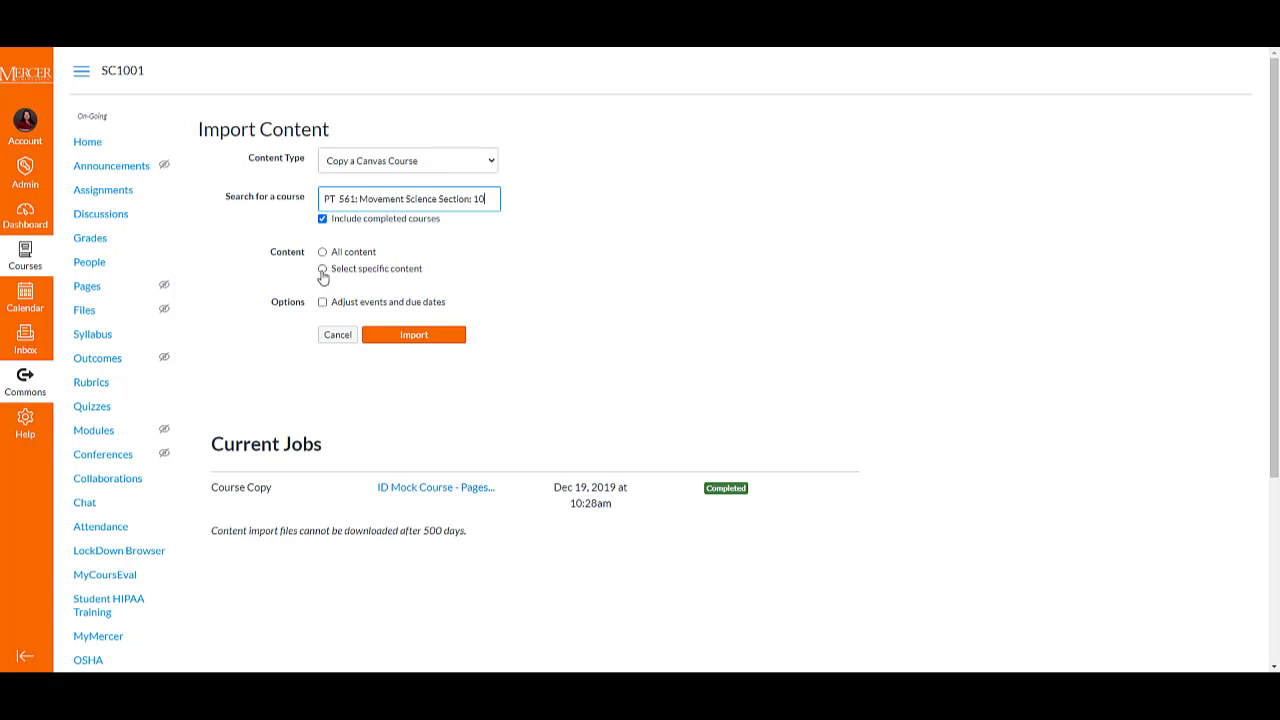
{"action": "left_click", "coordinate": [323, 277]}
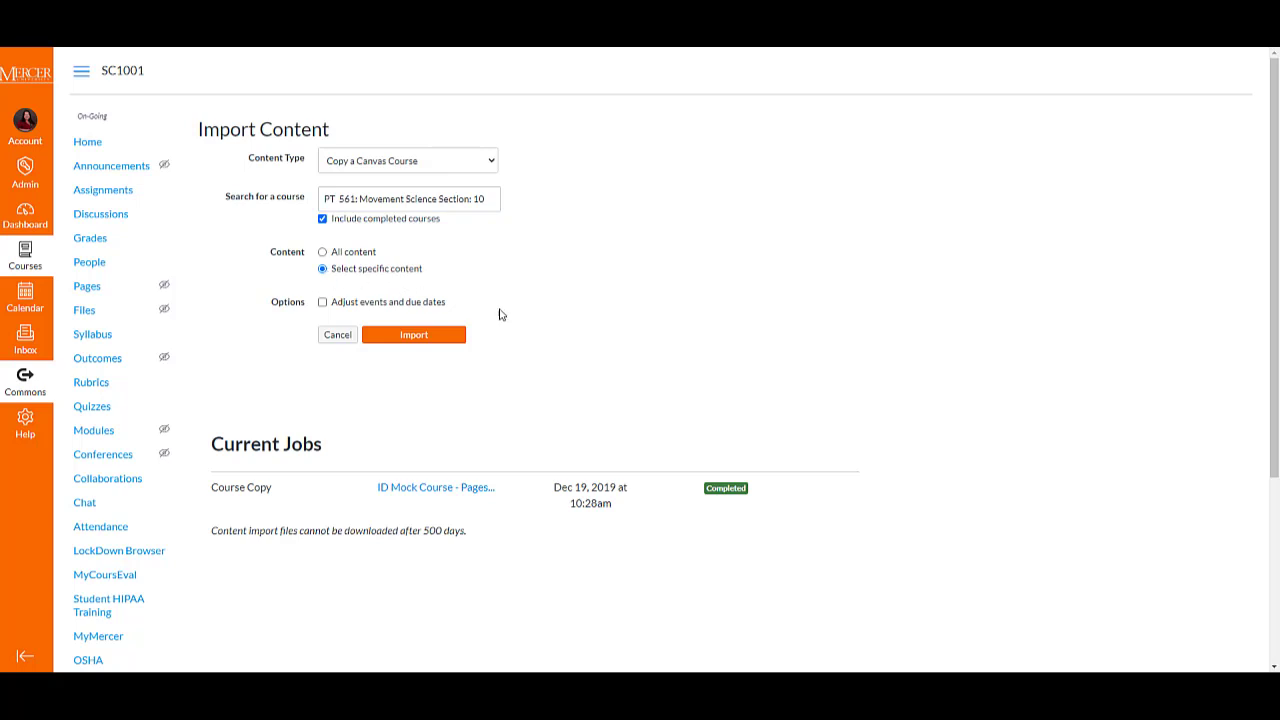
{"action": "left_click", "coordinate": [416, 338]}
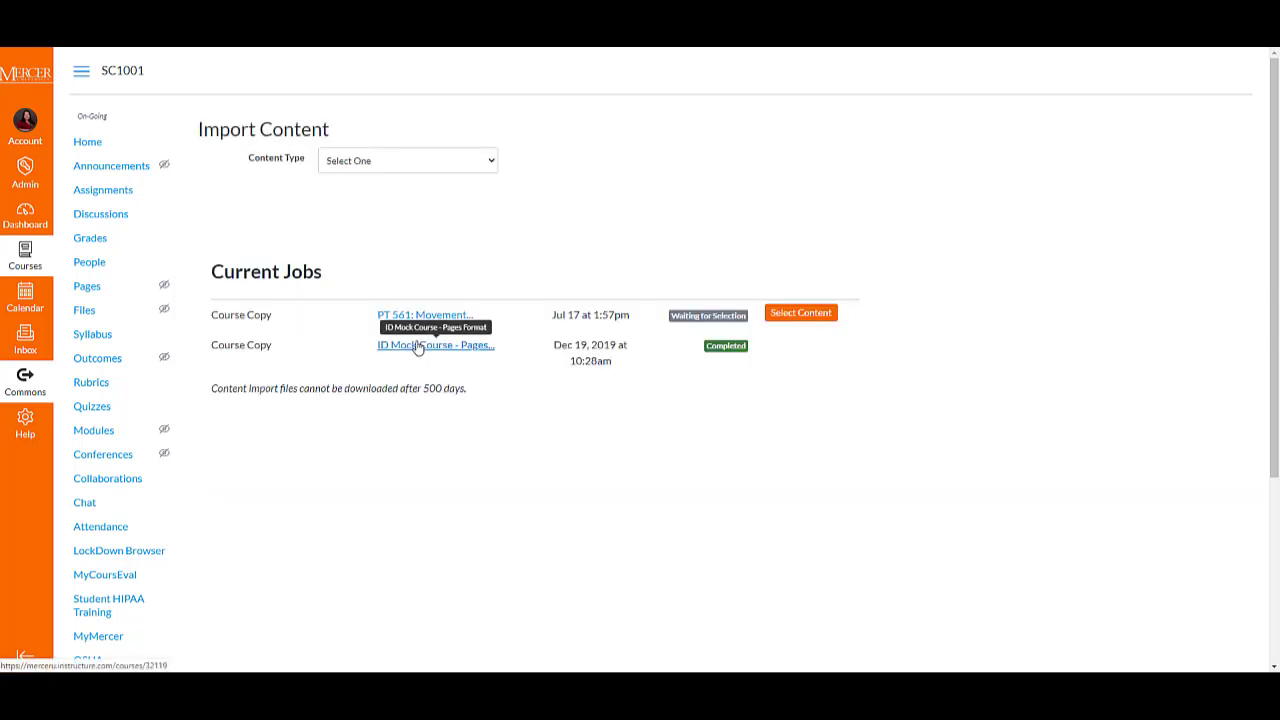
Open the PT 561 job's content selection and include Modules, Assignments, Quizzes, Question Banks, Discussion Topics and Pages
{"action": "left_click", "coordinate": [806, 318]}
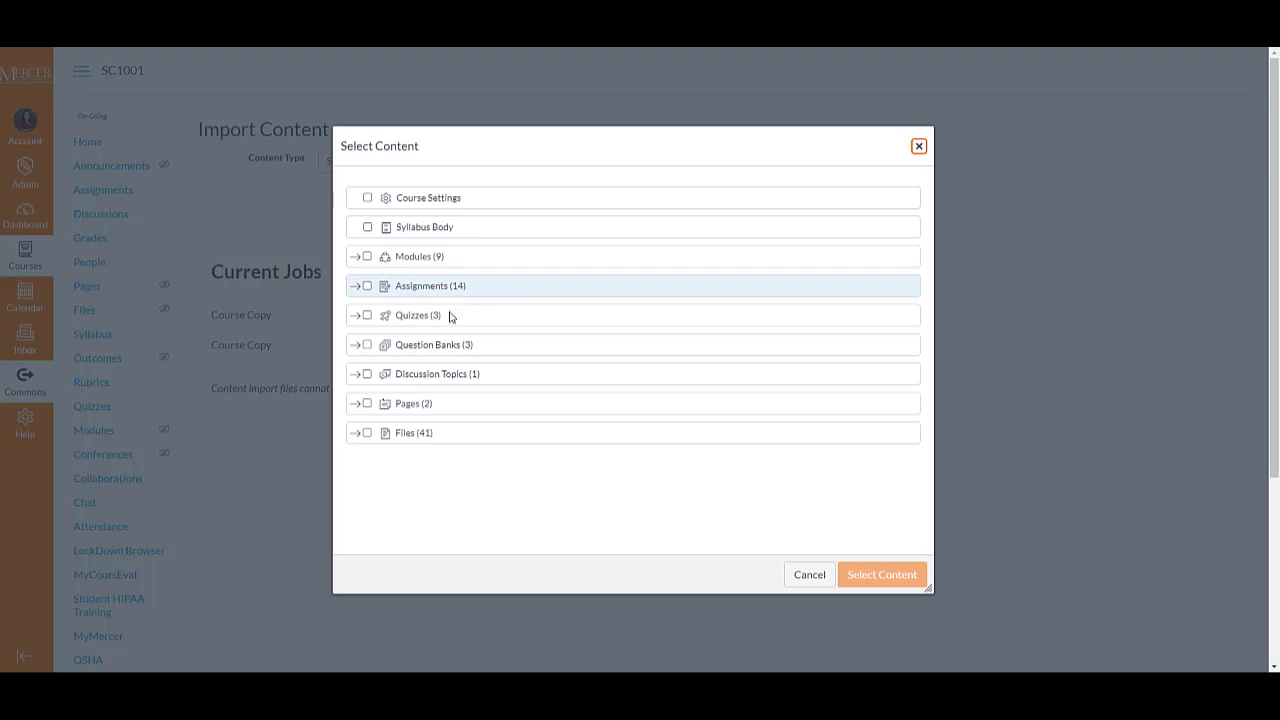
{"action": "left_click", "coordinate": [367, 257]}
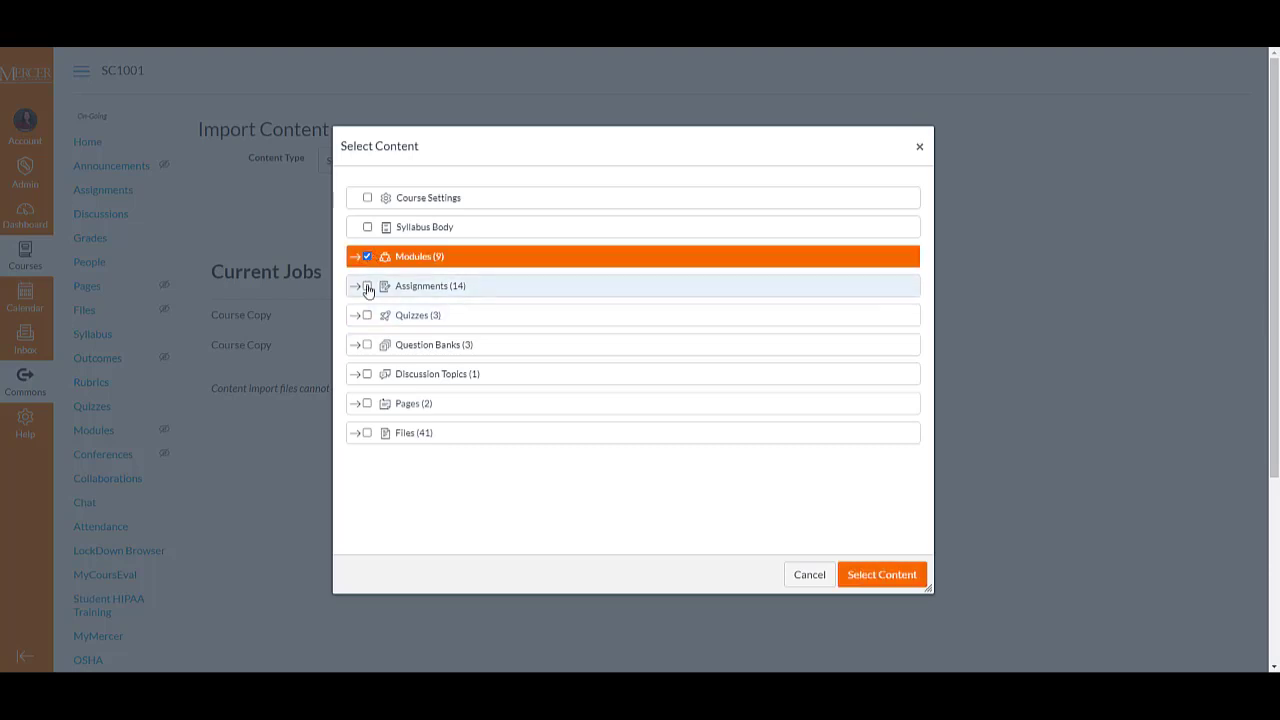
{"action": "left_click", "coordinate": [367, 286]}
{"action": "left_click", "coordinate": [367, 316]}
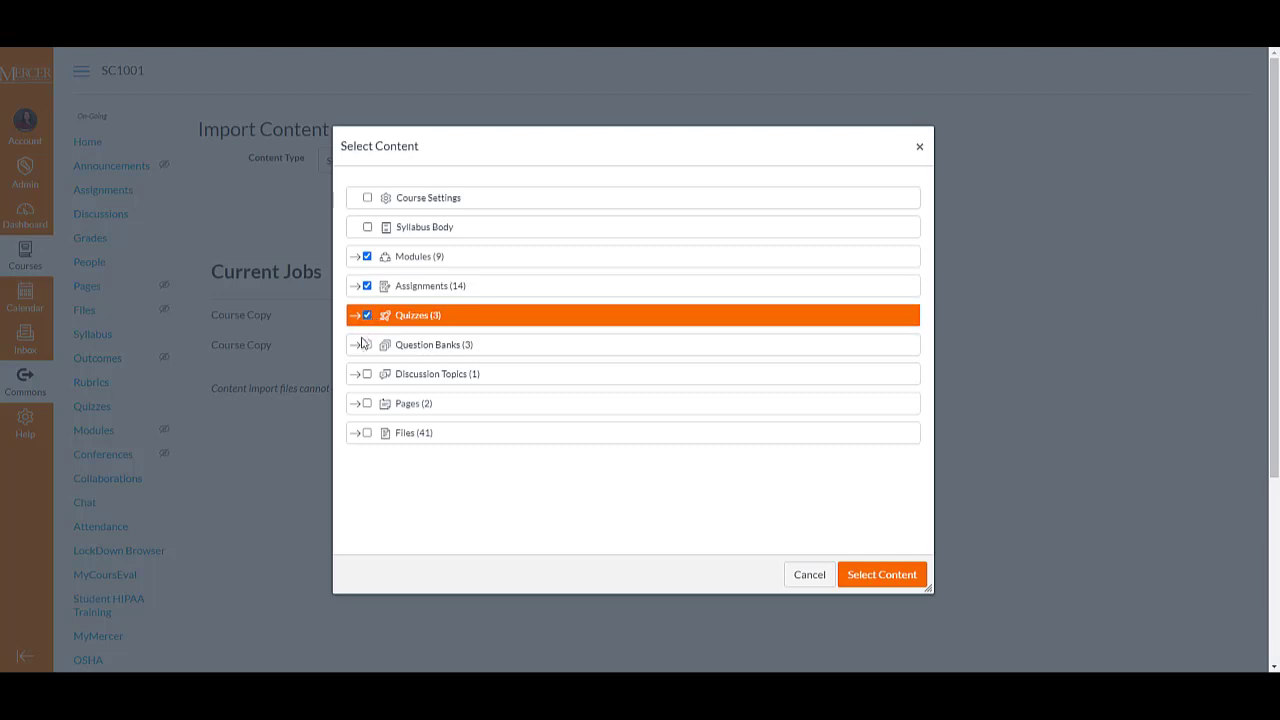
{"action": "left_click", "coordinate": [368, 347]}
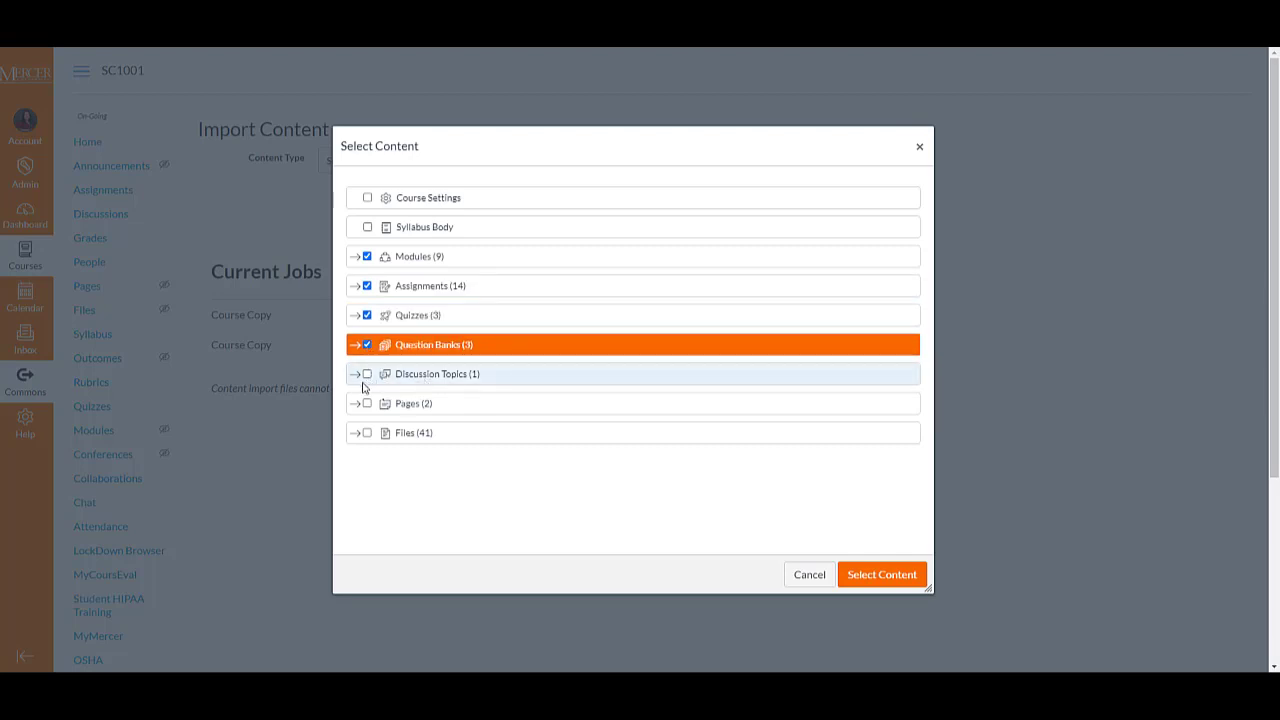
{"action": "left_click", "coordinate": [366, 376]}
{"action": "left_click", "coordinate": [366, 404]}
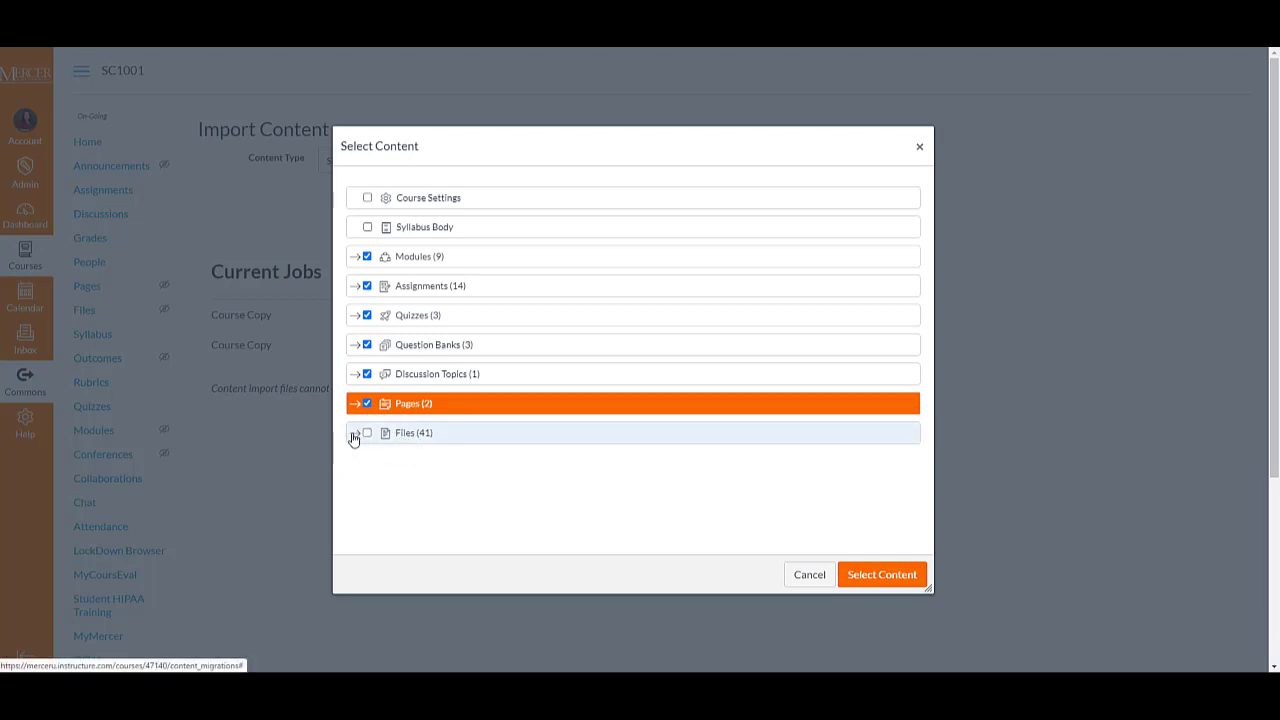
Expand the Files category in the content selection to show its folders
{"action": "left_click", "coordinate": [354, 433]}
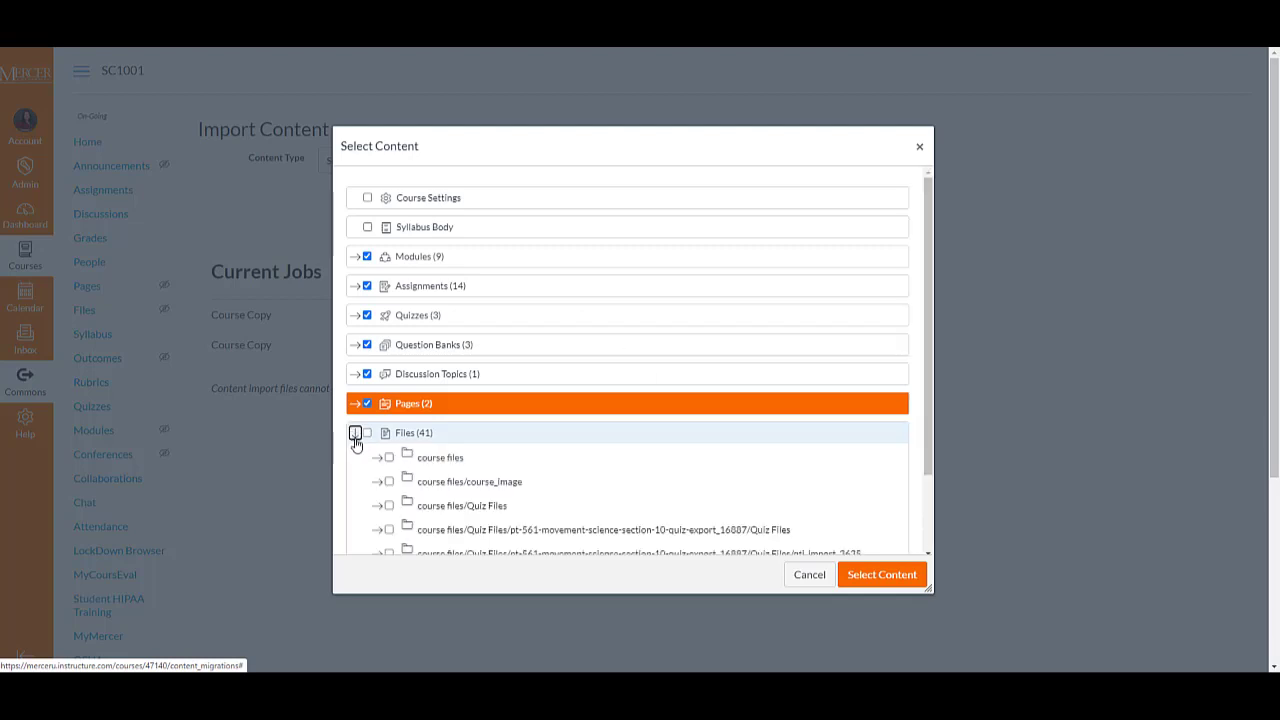
{"action": "scroll", "coordinate": [395, 447], "scroll_direction": "down", "scroll_amount": 1}
{"action": "scroll", "coordinate": [390, 450], "scroll_direction": "down", "scroll_amount": 1}
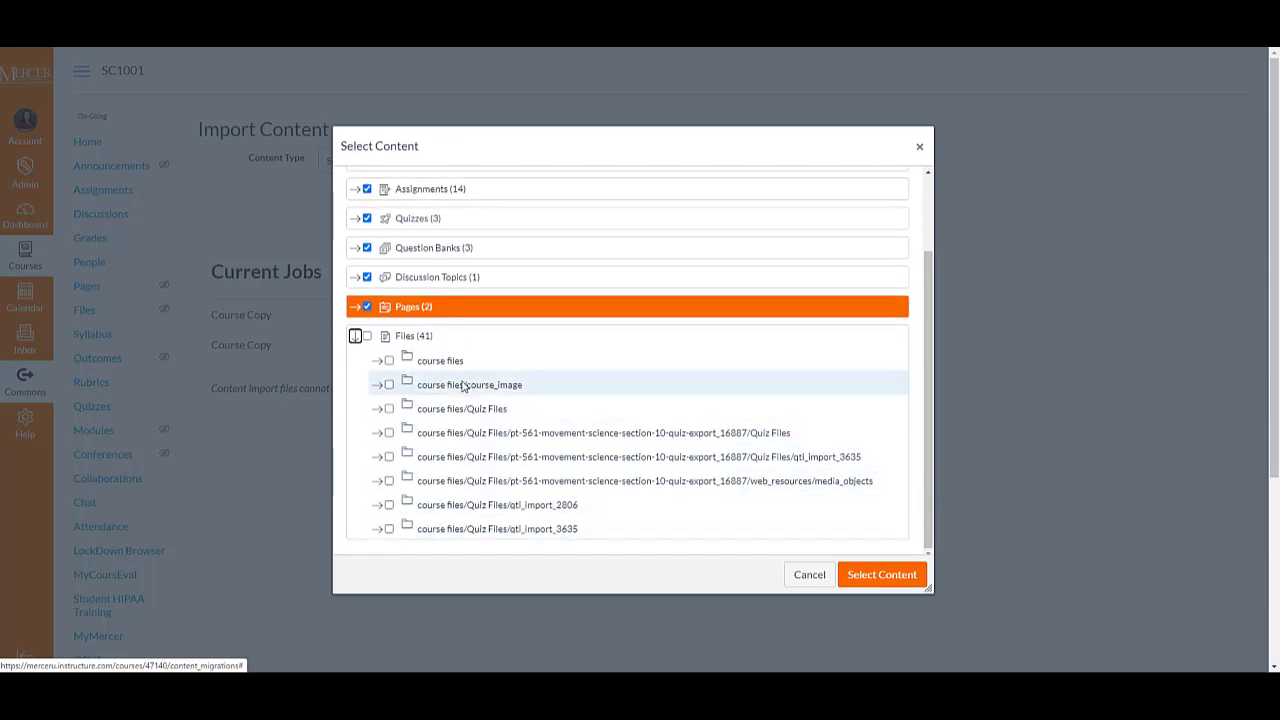
{"action": "left_click", "coordinate": [366, 336]}
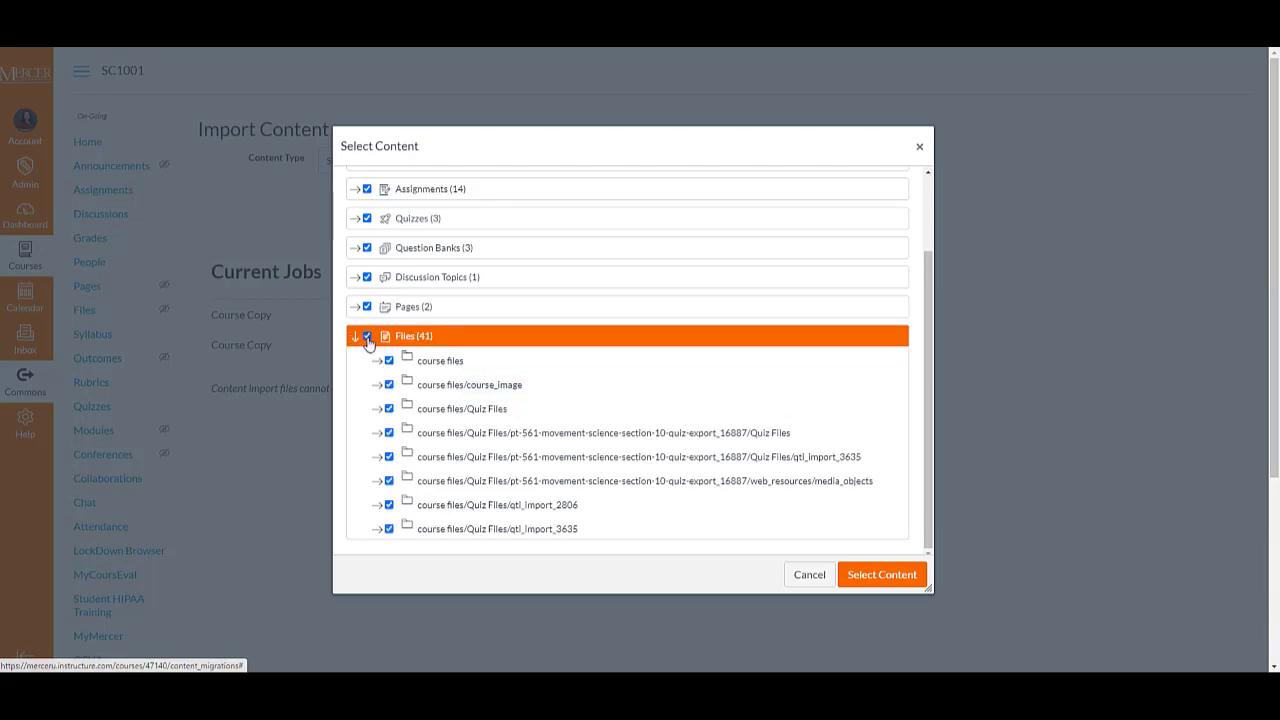
{"action": "left_click", "coordinate": [389, 504]}
{"action": "left_click", "coordinate": [378, 481]}
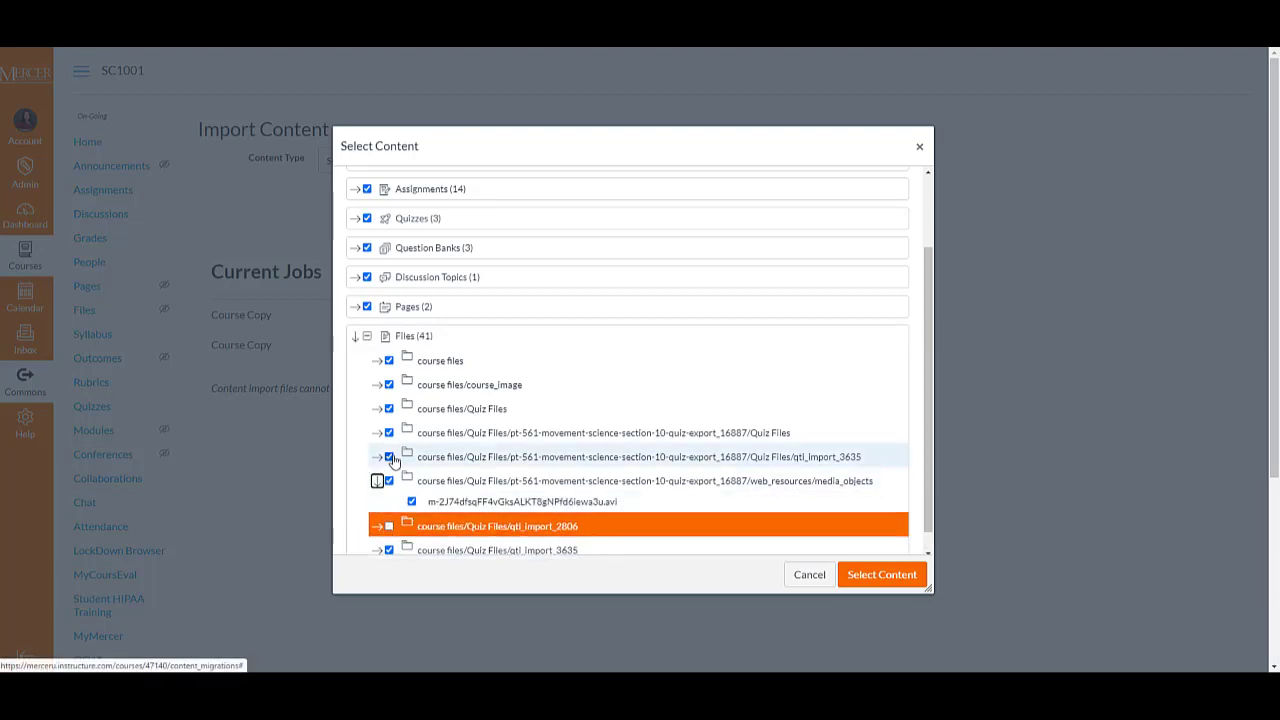
{"action": "left_click", "coordinate": [389, 481]}
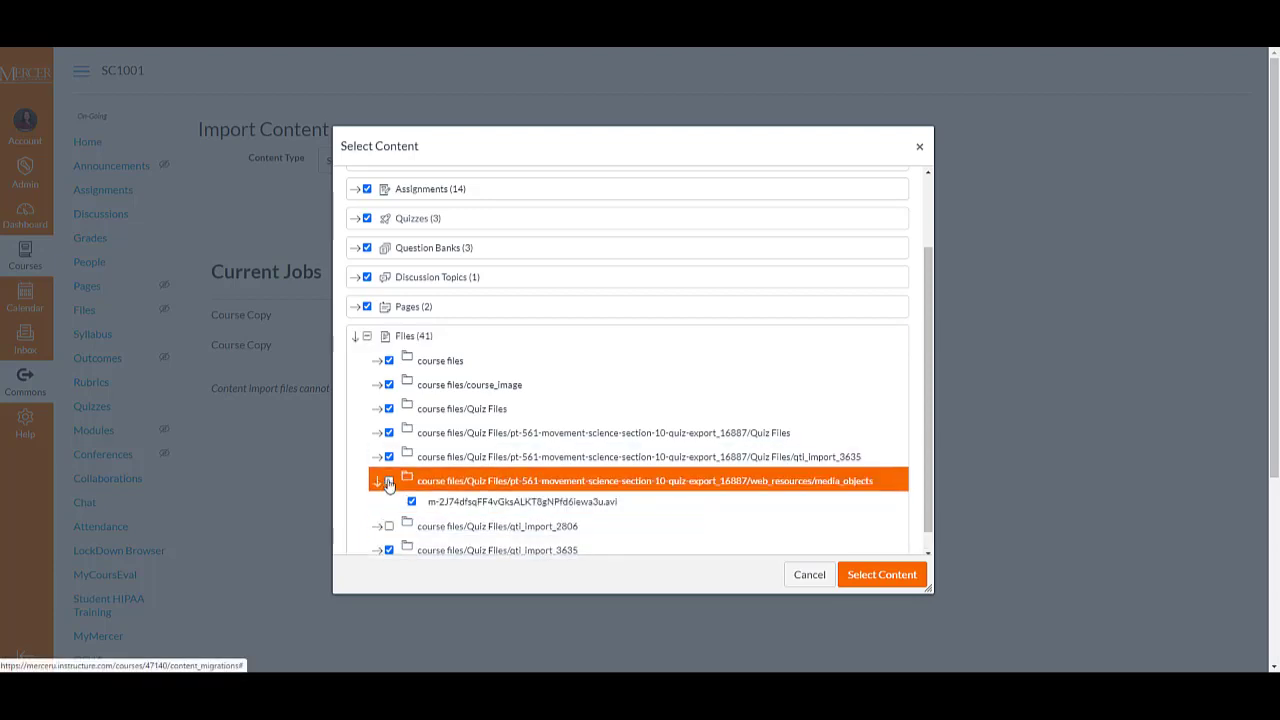
{"action": "left_click", "coordinate": [366, 336]}
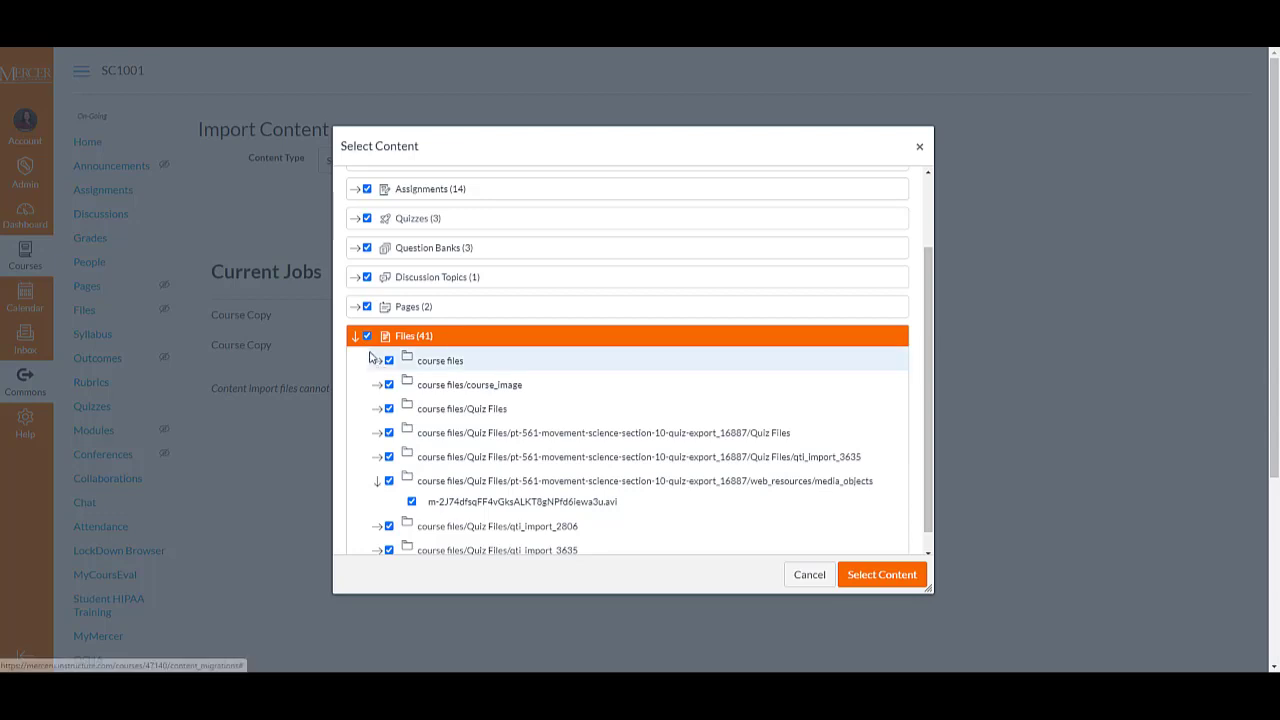
{"action": "left_click", "coordinate": [366, 336]}
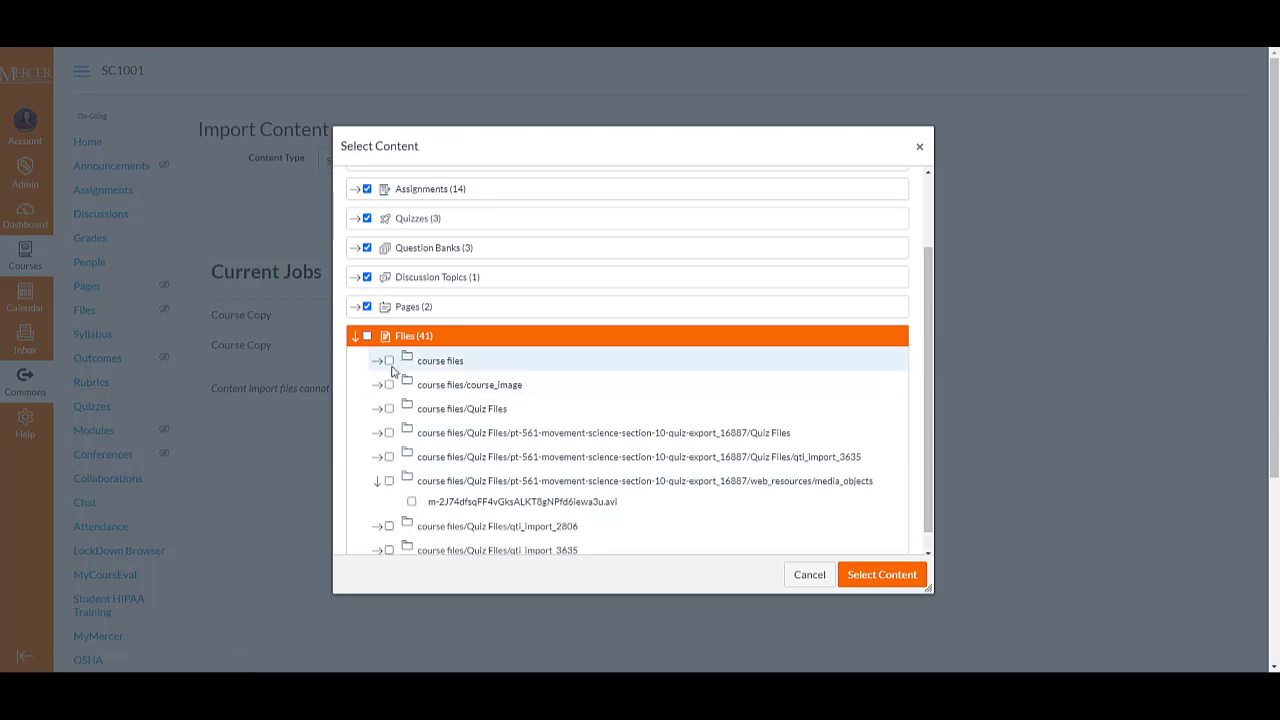
Include the course files and course_image folders, plus PT 561 Final Exam Picture.jpg inside the course files/Quiz Files folder
{"action": "left_click", "coordinate": [389, 361]}
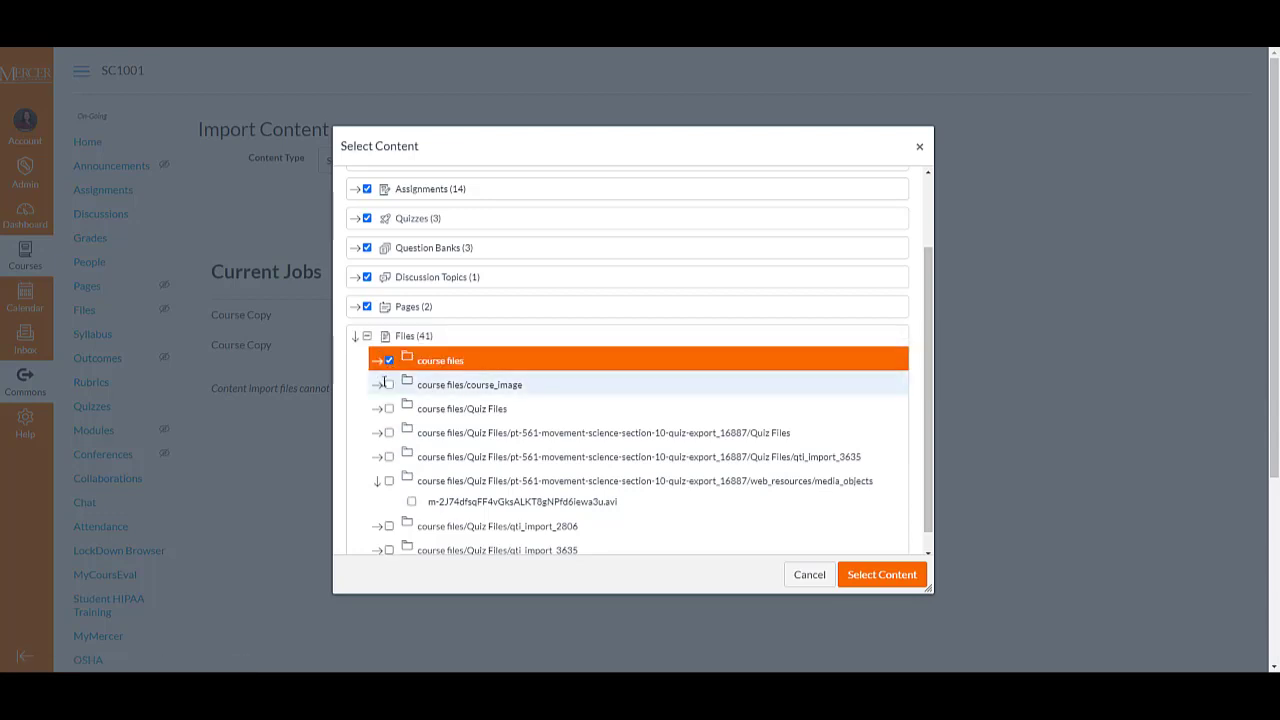
{"action": "left_click", "coordinate": [389, 385]}
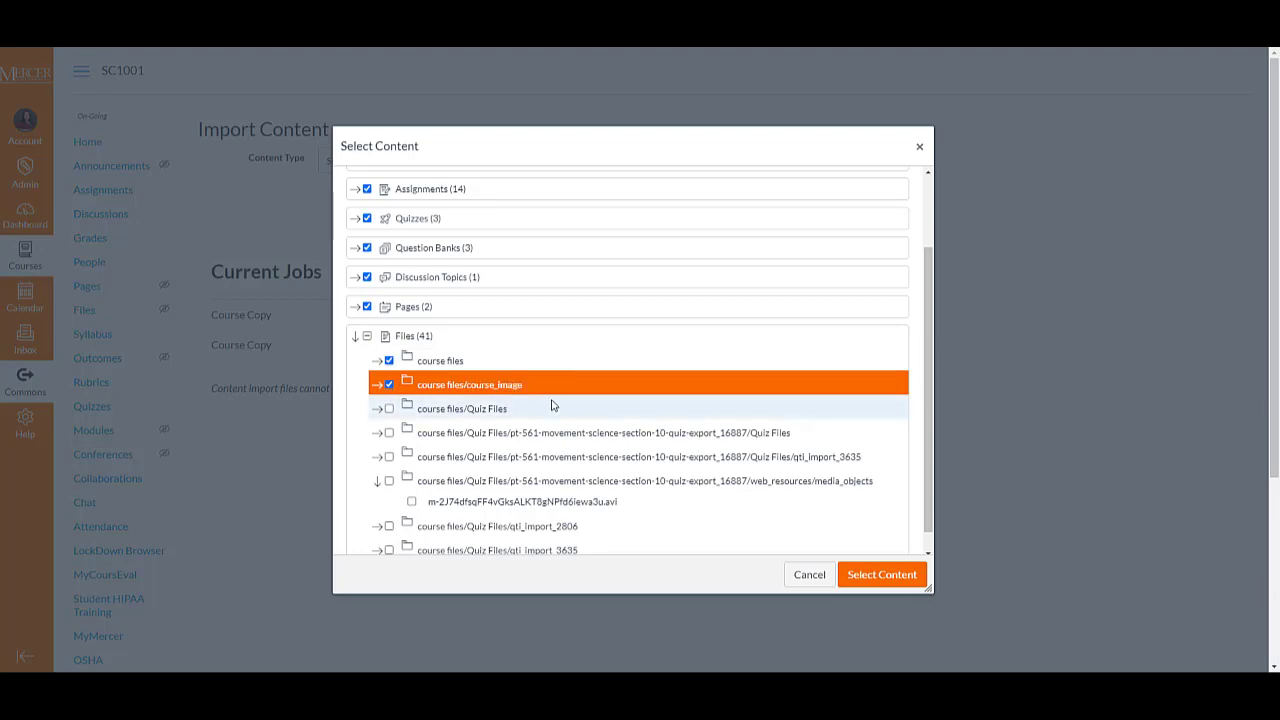
{"action": "scroll", "coordinate": [551, 406], "scroll_direction": "down", "scroll_amount": 1}
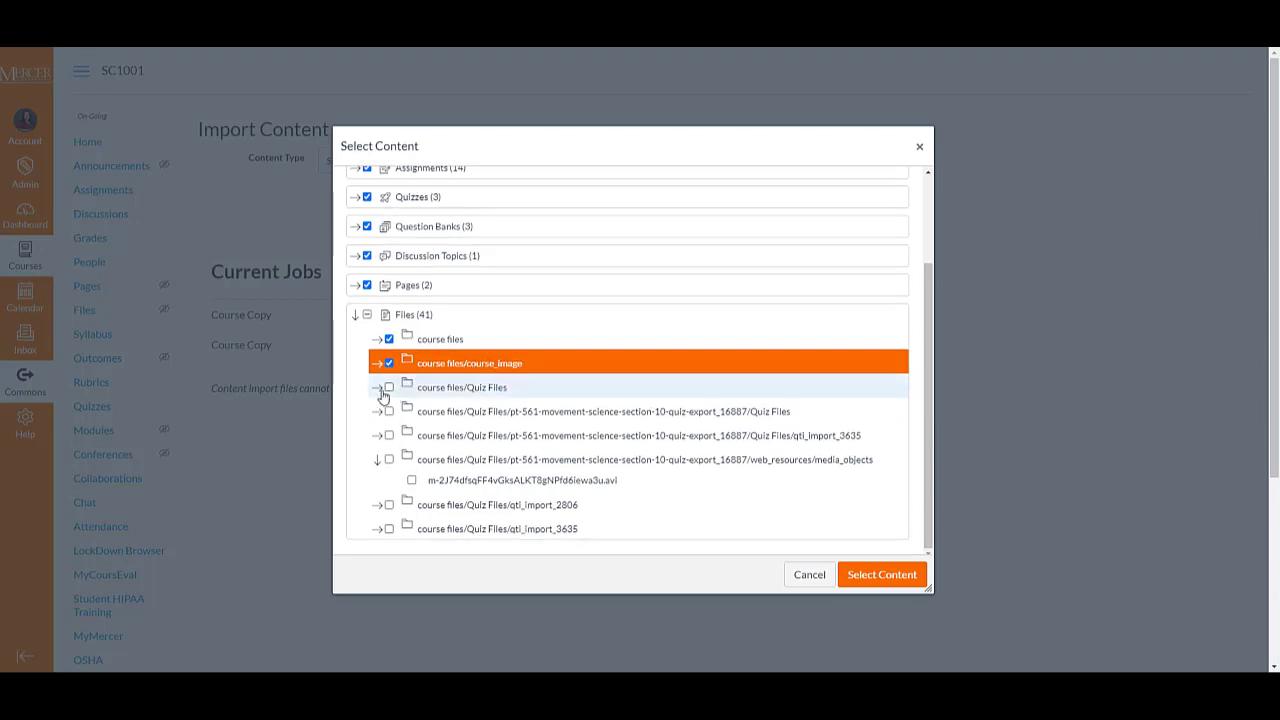
{"action": "left_click", "coordinate": [377, 387]}
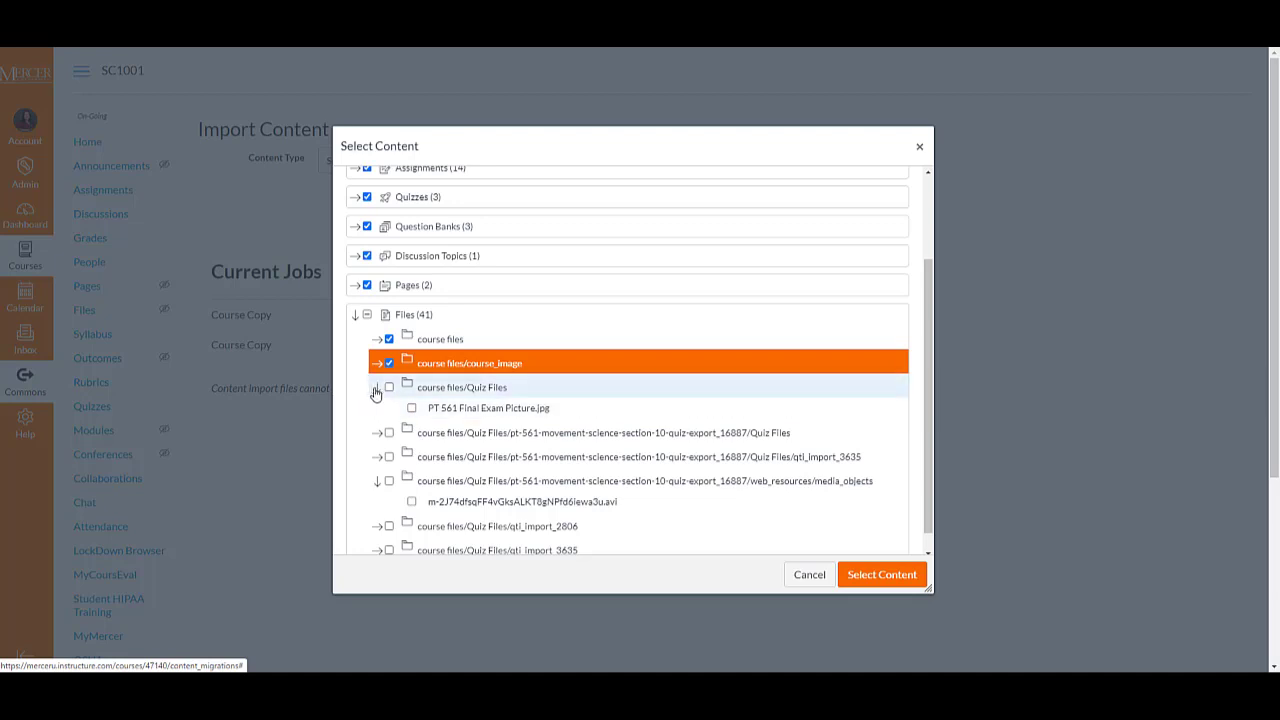
{"action": "left_click", "coordinate": [377, 388]}
{"action": "scroll", "coordinate": [460, 403], "scroll_direction": "down", "scroll_amount": 1}
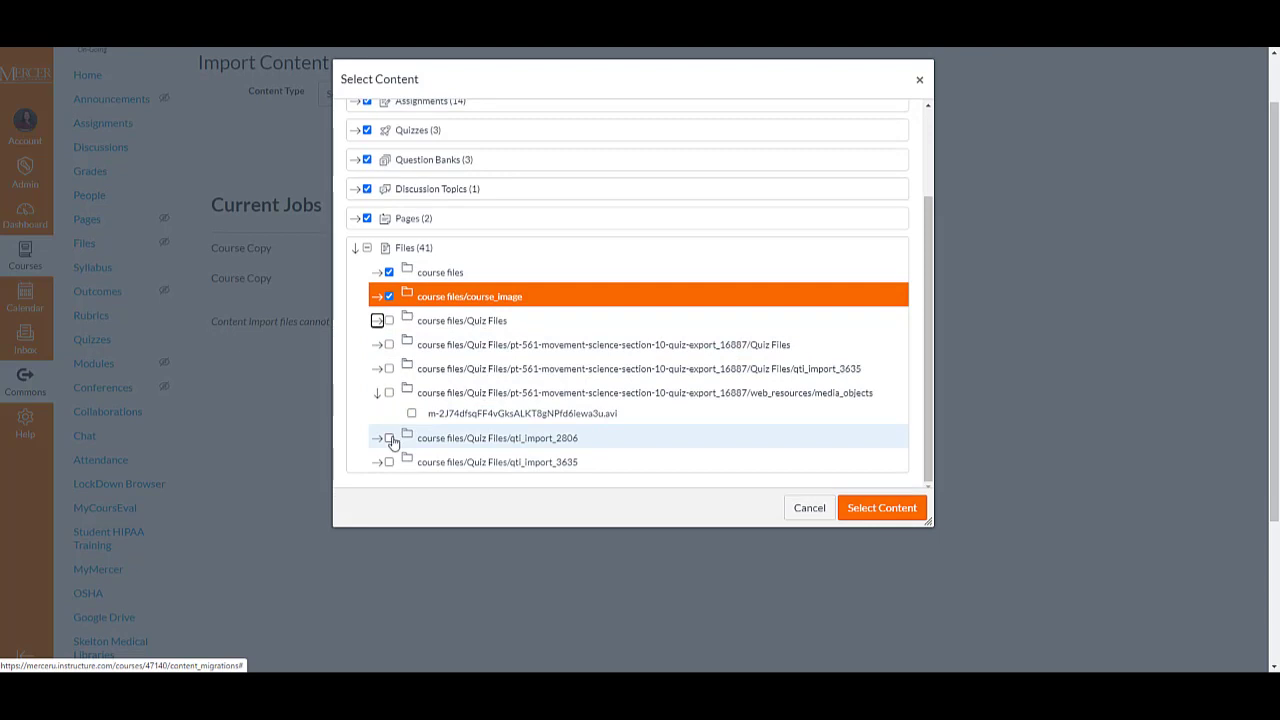
{"action": "left_click", "coordinate": [377, 321]}
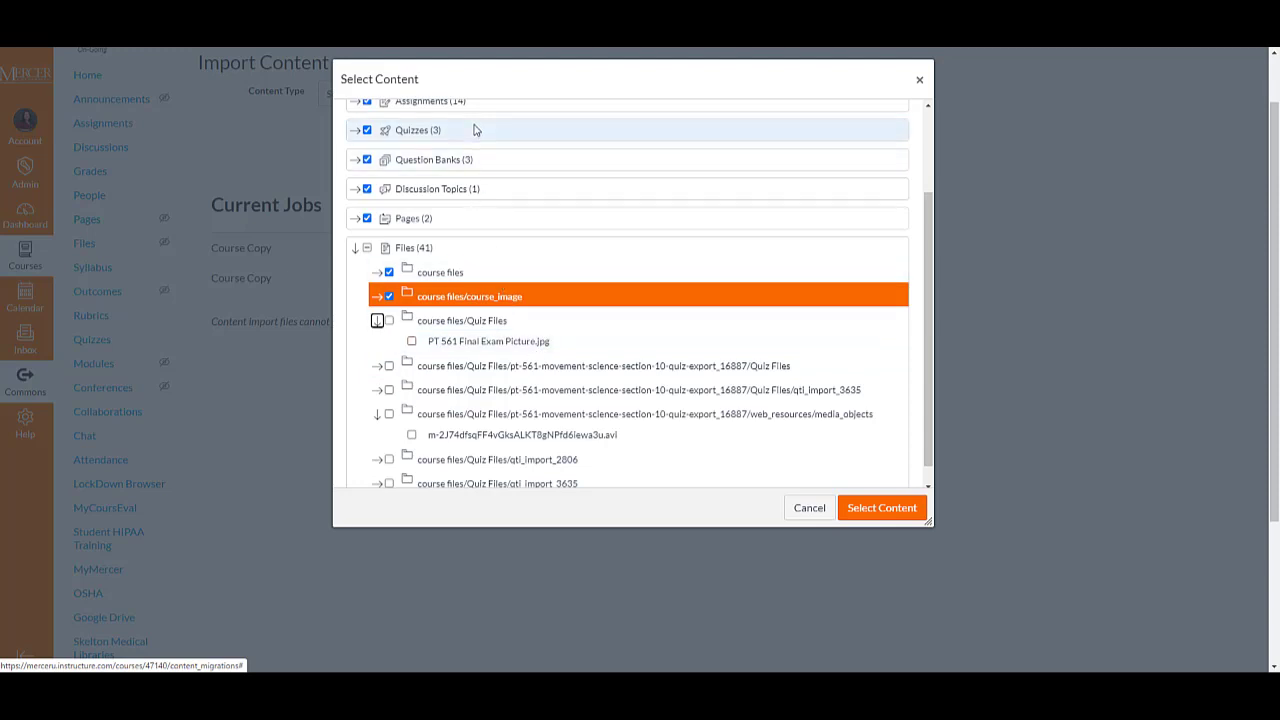
{"action": "left_click", "coordinate": [411, 341]}
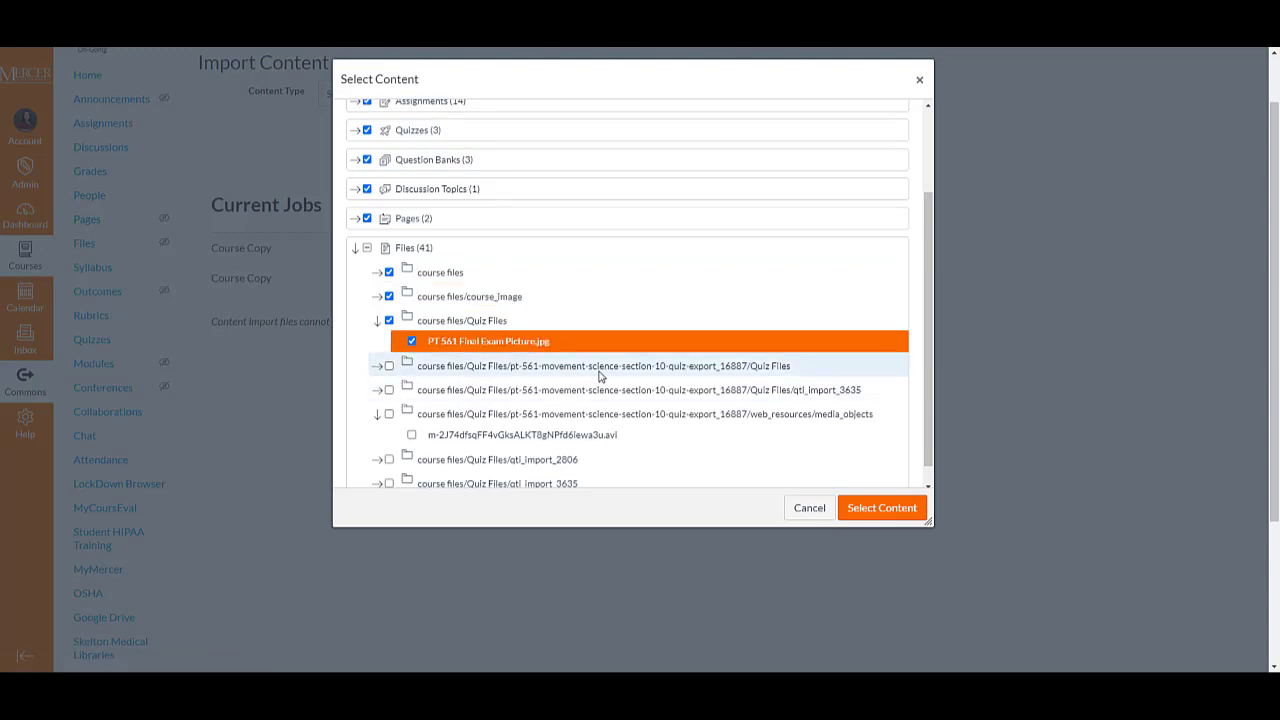
Include the course files/Quiz Files/qti_import_3635 folder, plus exam1picture3.jpg, exam1picture4real.jpg and exam1picture5.jpg inside the qti_import_2806 folder
{"action": "scroll", "coordinate": [600, 375], "scroll_direction": "down", "scroll_amount": 3}
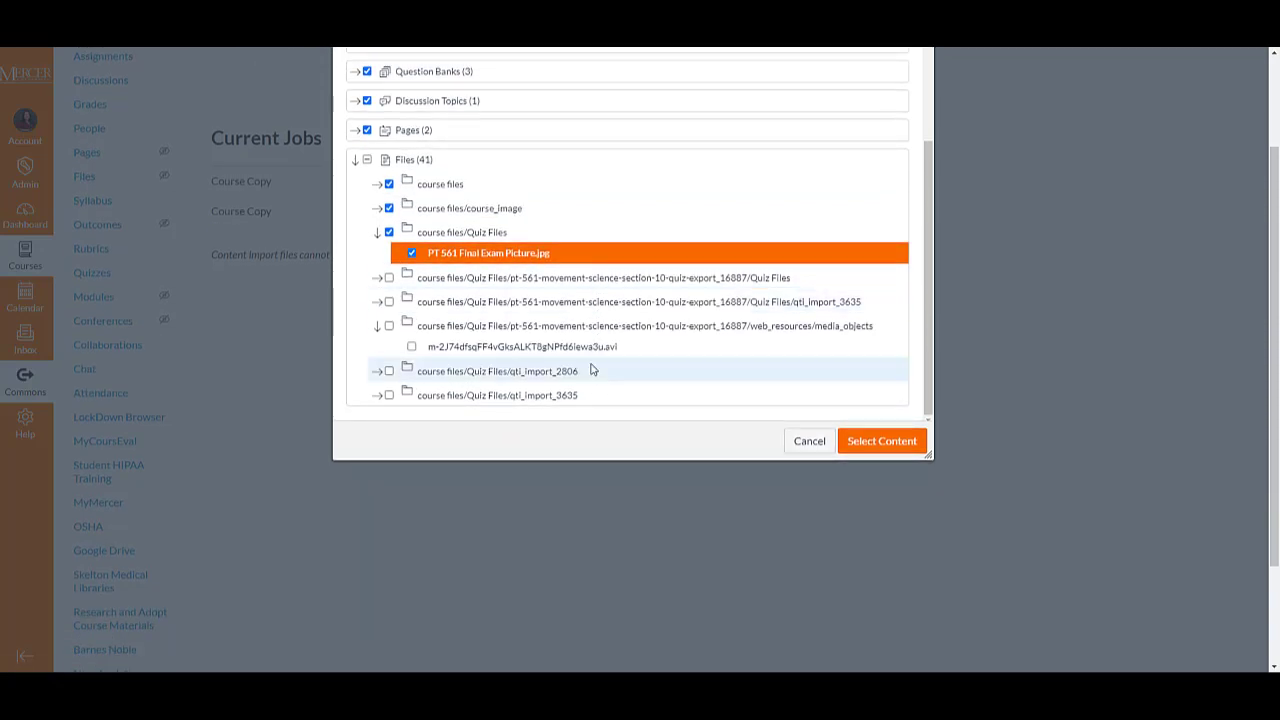
{"action": "left_click", "coordinate": [377, 371]}
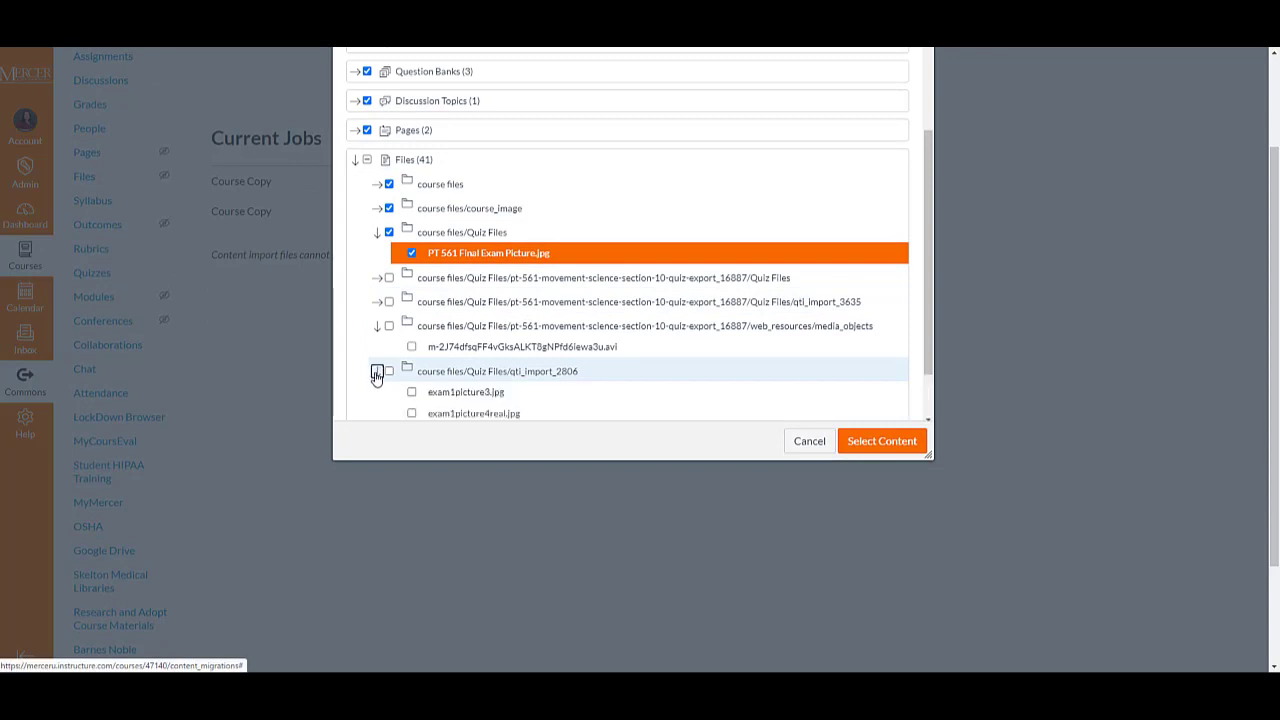
{"action": "scroll", "coordinate": [376, 379], "scroll_direction": "down", "scroll_amount": 1}
{"action": "left_click", "coordinate": [378, 396]}
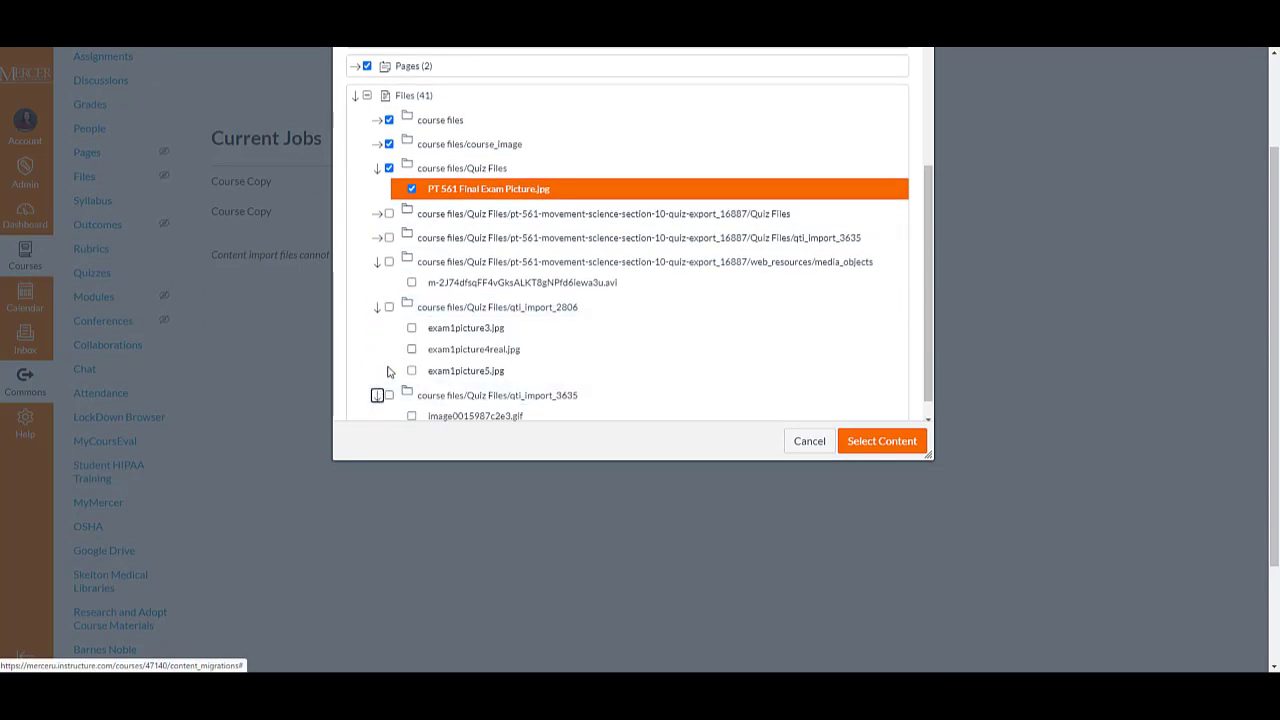
{"action": "scroll", "coordinate": [385, 375], "scroll_direction": "down", "scroll_amount": 1}
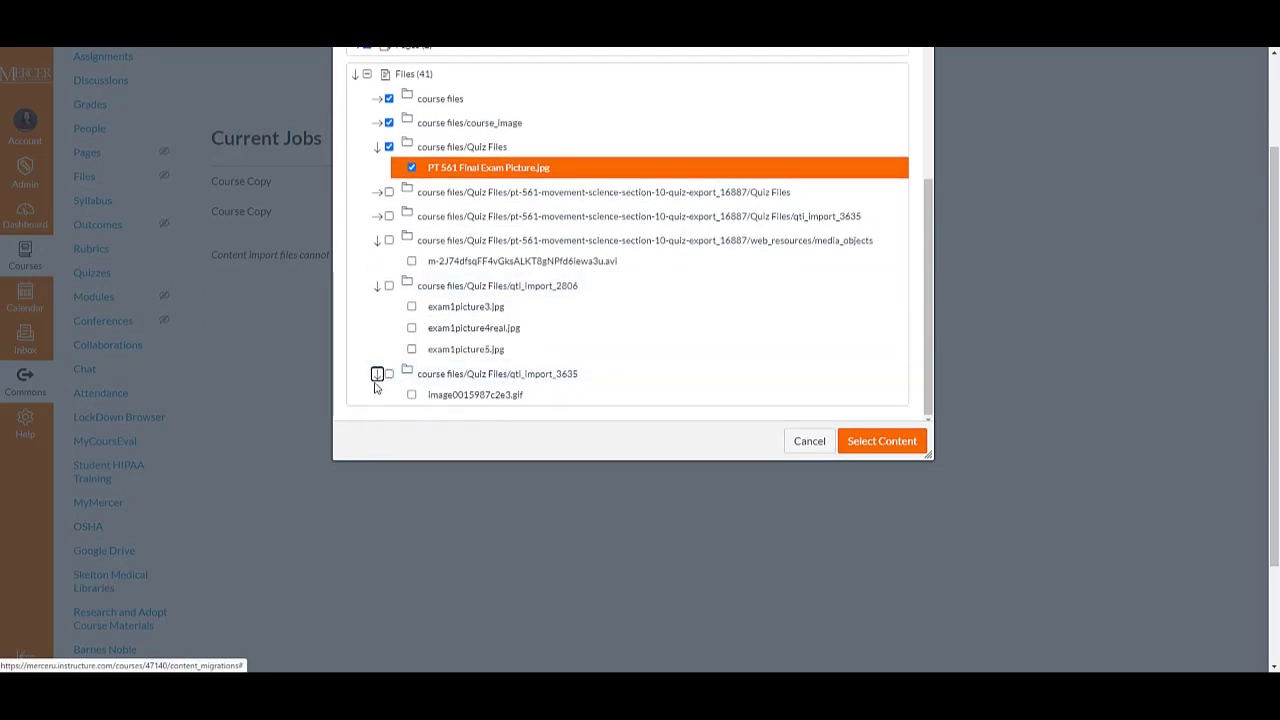
{"action": "left_click", "coordinate": [389, 374]}
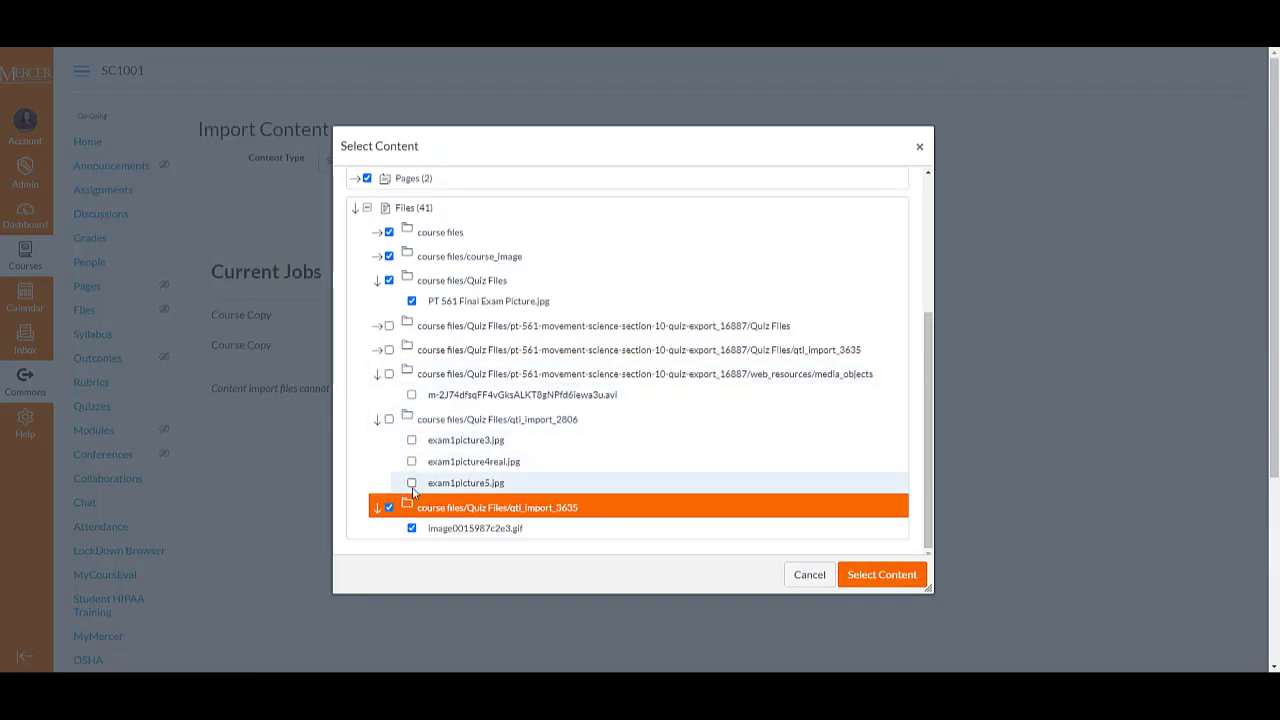
{"action": "left_click", "coordinate": [411, 483]}
{"action": "left_click", "coordinate": [411, 461]}
{"action": "left_click", "coordinate": [411, 440]}
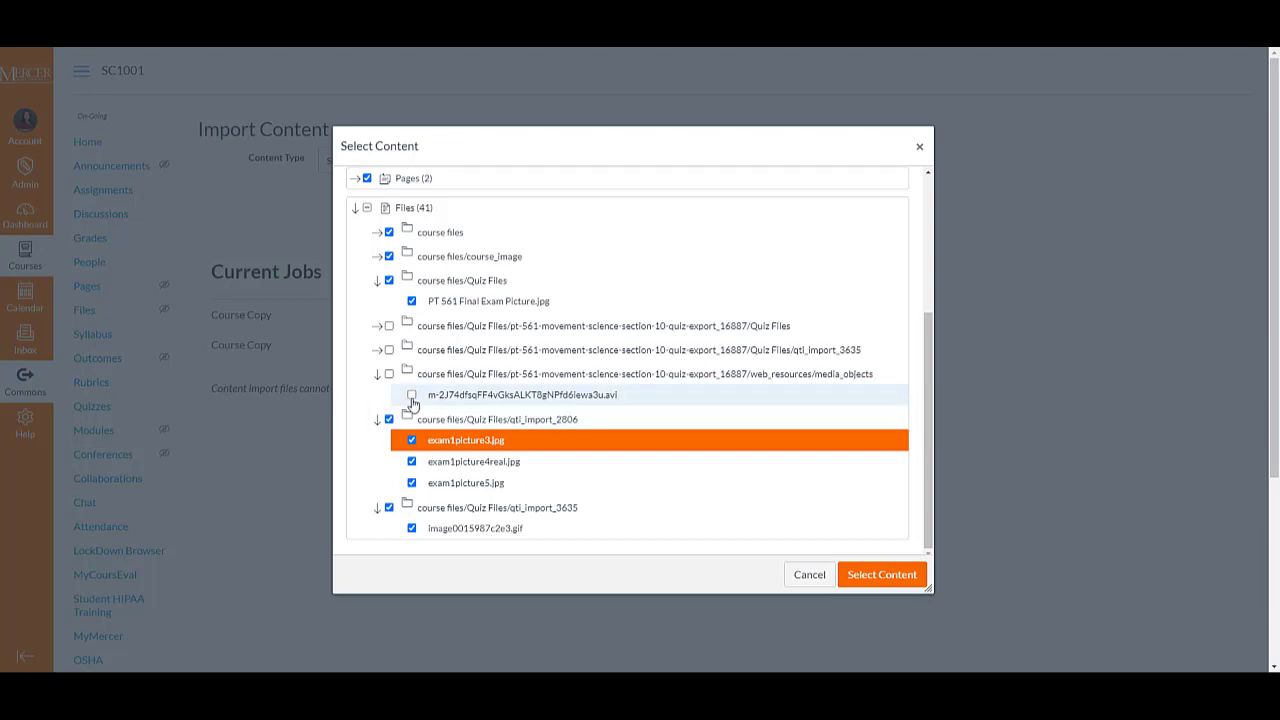
Include the .avi file in the web_resources/media_objects folder, and expand the other two quiz-export_16887 folders and the course files folder
{"action": "left_click", "coordinate": [412, 396]}
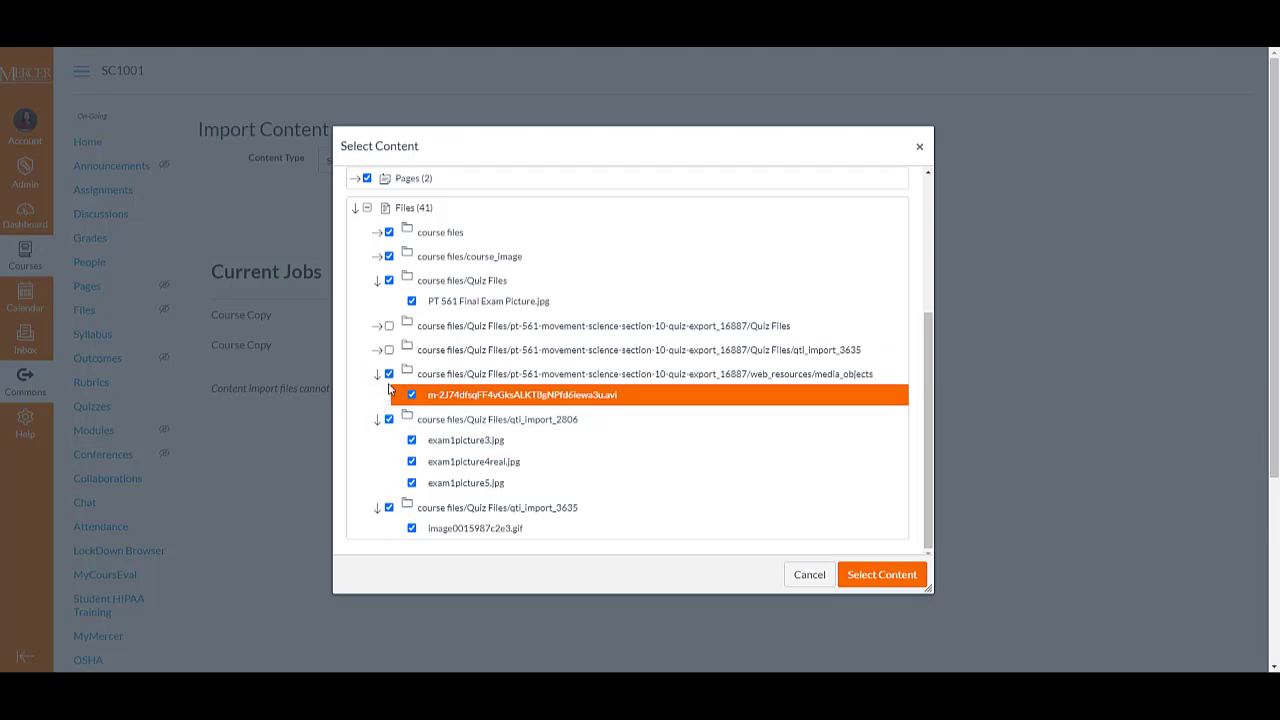
{"action": "left_click", "coordinate": [378, 350]}
{"action": "left_click", "coordinate": [377, 326]}
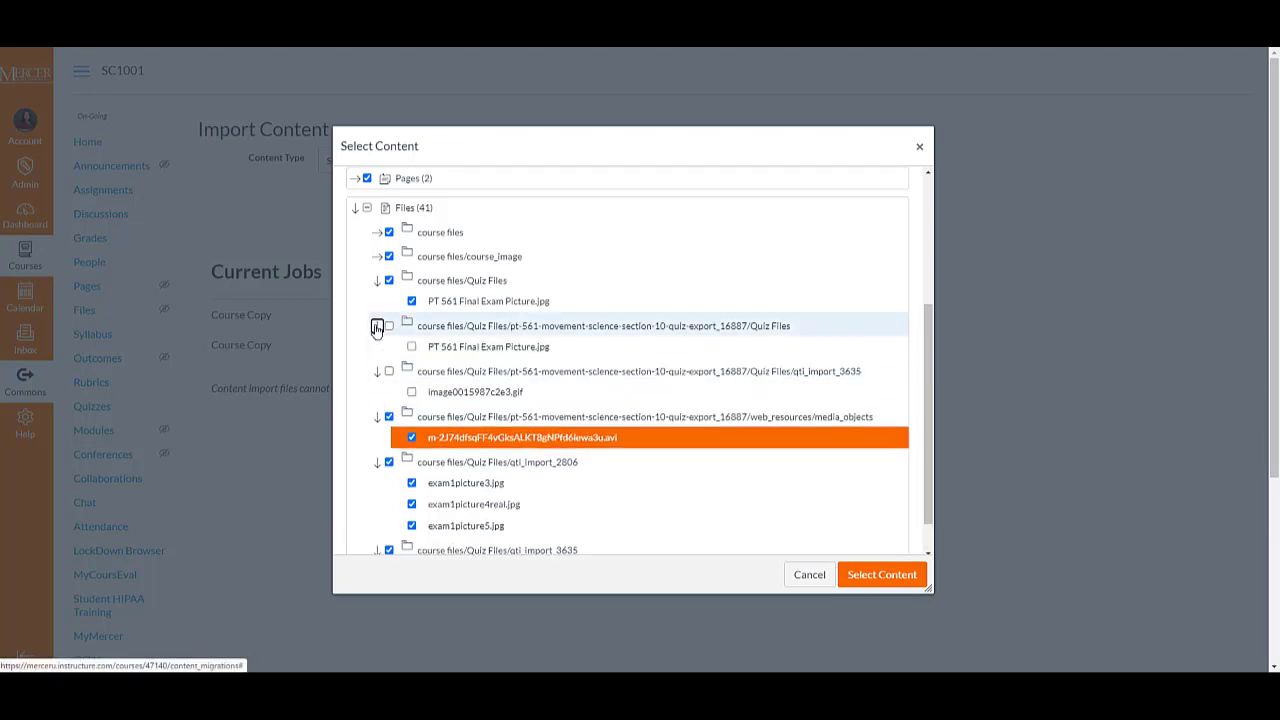
{"action": "left_click", "coordinate": [378, 233]}
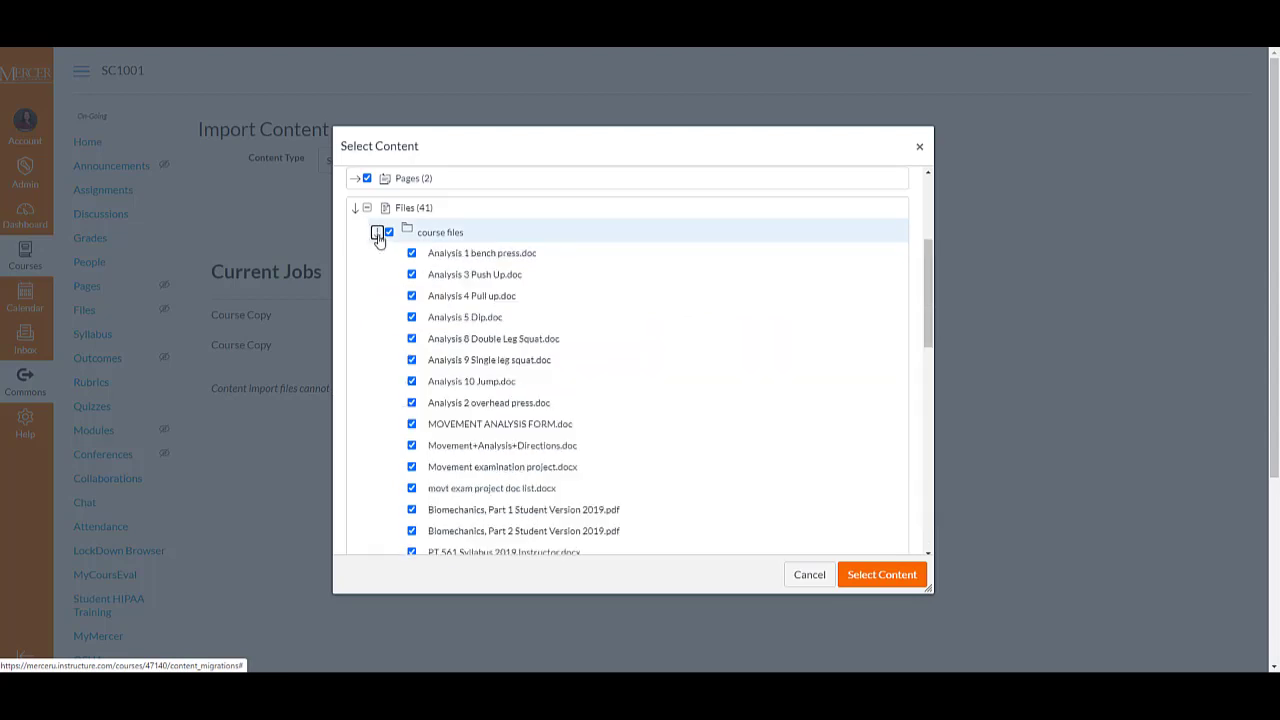
{"action": "left_click", "coordinate": [389, 232]}
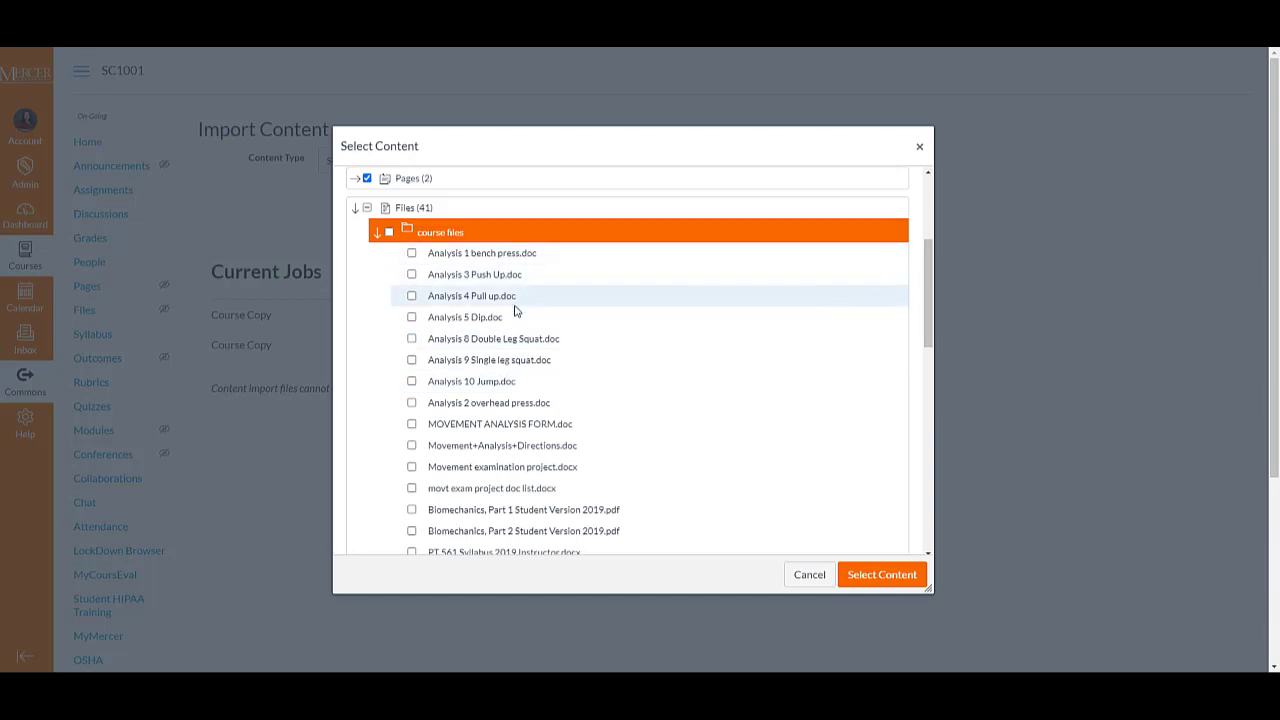
{"action": "scroll", "coordinate": [512, 314], "scroll_direction": "down", "scroll_amount": 1}
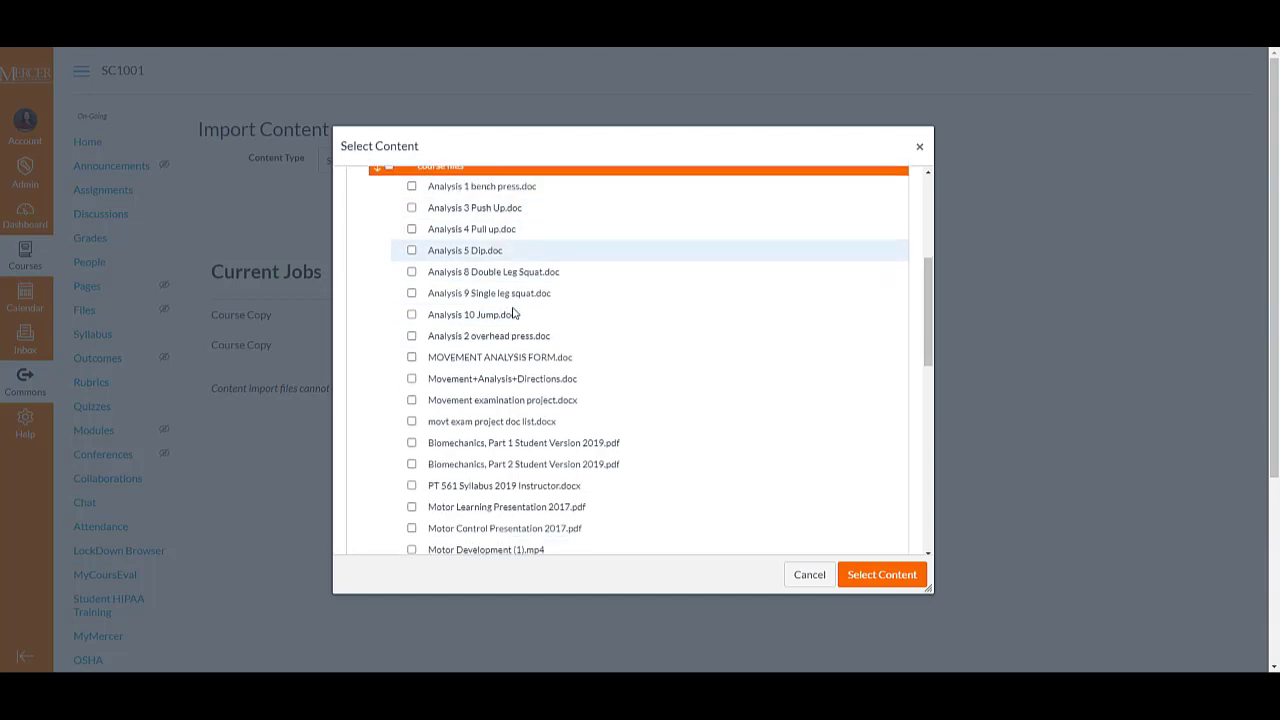
{"action": "scroll", "coordinate": [508, 404], "scroll_direction": "down", "scroll_amount": 1}
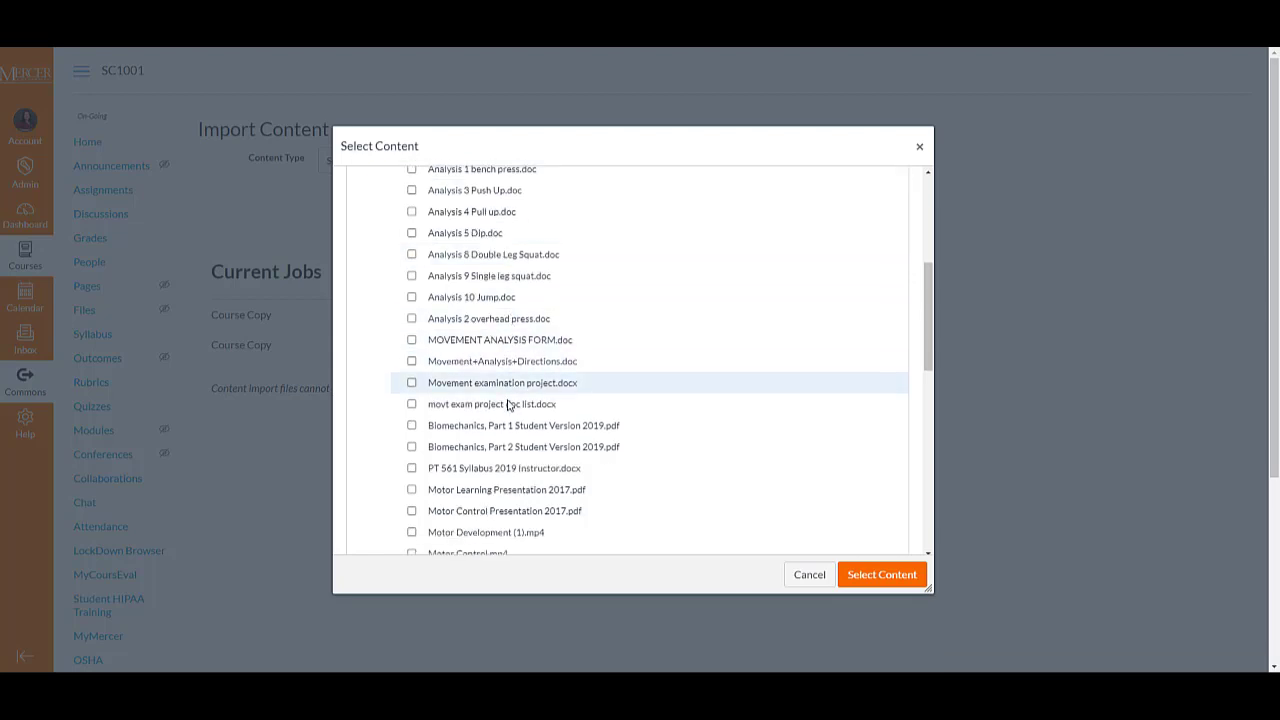
{"action": "scroll", "coordinate": [508, 404], "scroll_direction": "down", "scroll_amount": 1}
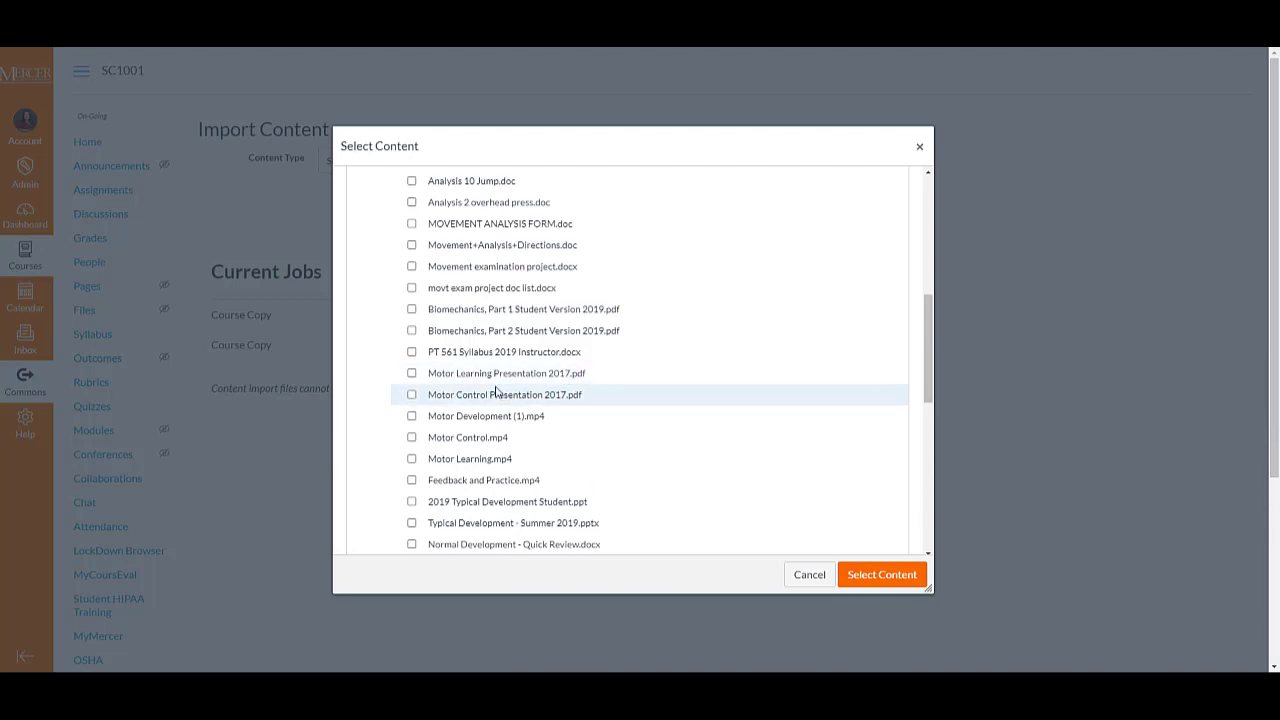
{"action": "scroll", "coordinate": [600, 413], "scroll_direction": "down", "scroll_amount": 3}
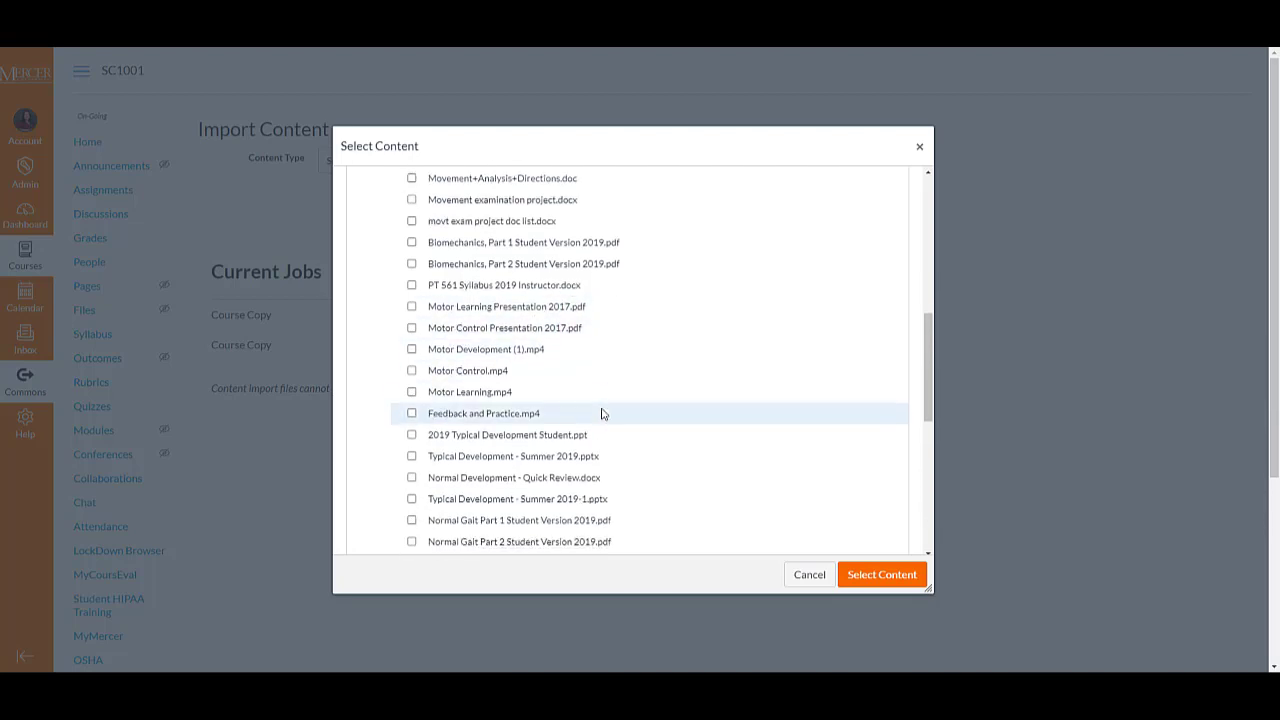
{"action": "scroll", "coordinate": [593, 410], "scroll_direction": "down", "scroll_amount": 2}
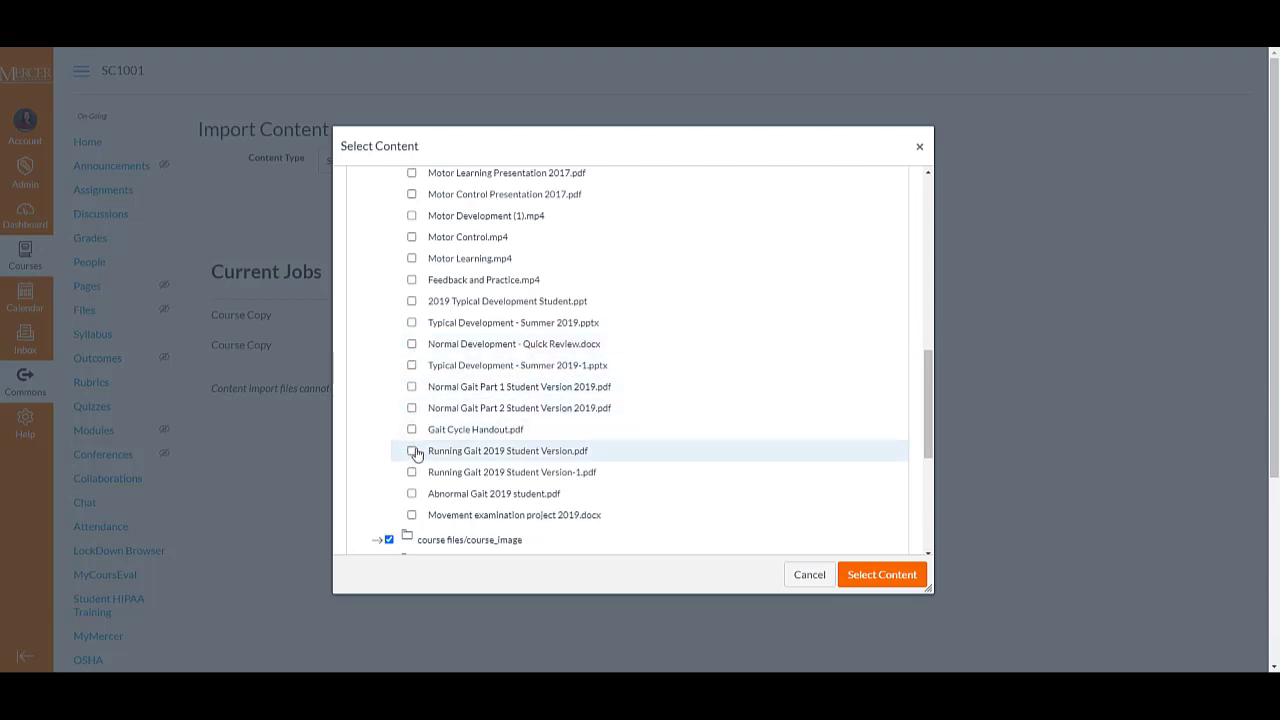
{"action": "scroll", "coordinate": [414, 437], "scroll_direction": "up", "scroll_amount": 2}
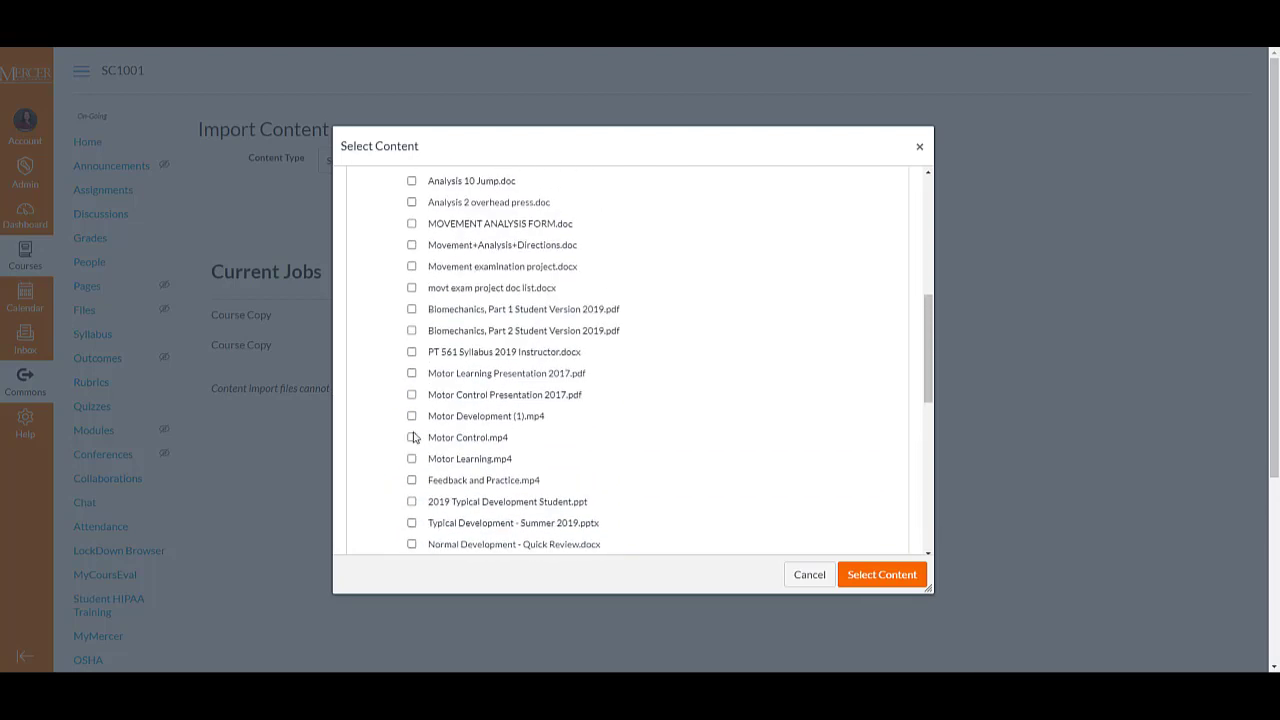
{"action": "scroll", "coordinate": [414, 437], "scroll_direction": "up", "scroll_amount": 3}
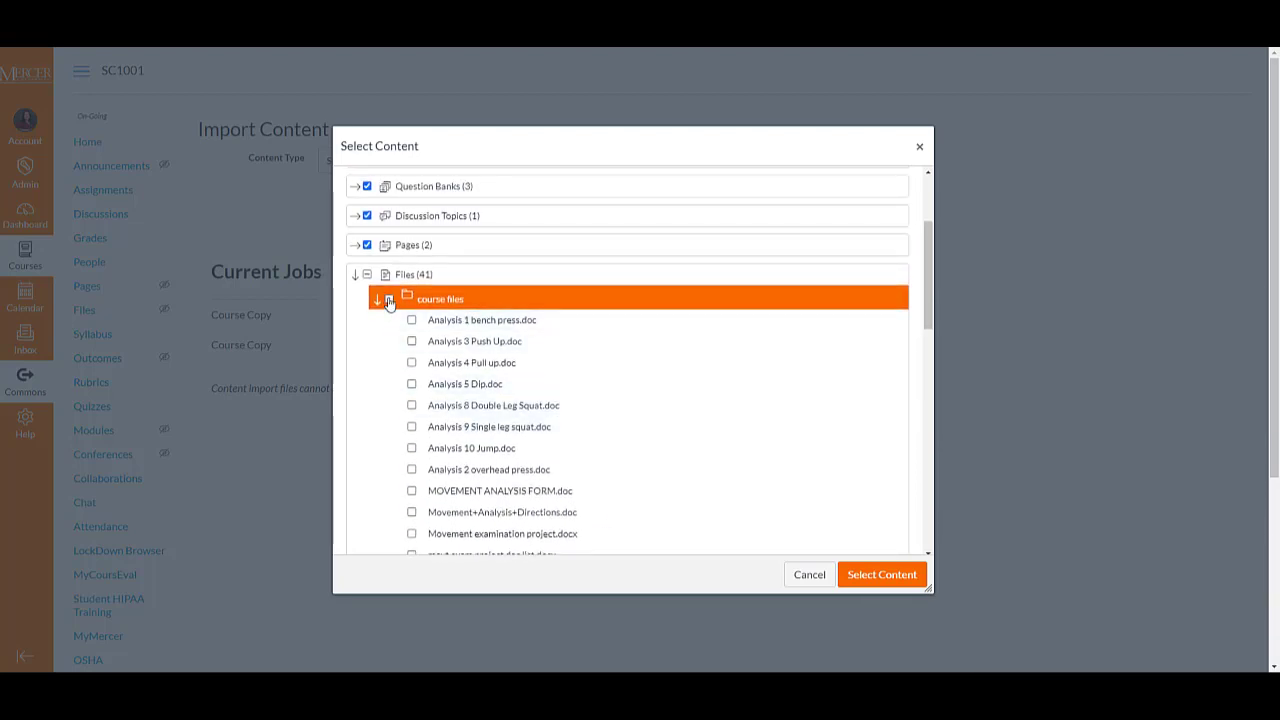
{"action": "left_click", "coordinate": [390, 303]}
Exclude movt exam project doc list.docx, and include the quiz-export_16887/Quiz Files folder and its qti_import_3635 subfolder
{"action": "scroll", "coordinate": [594, 360], "scroll_direction": "down", "scroll_amount": 3}
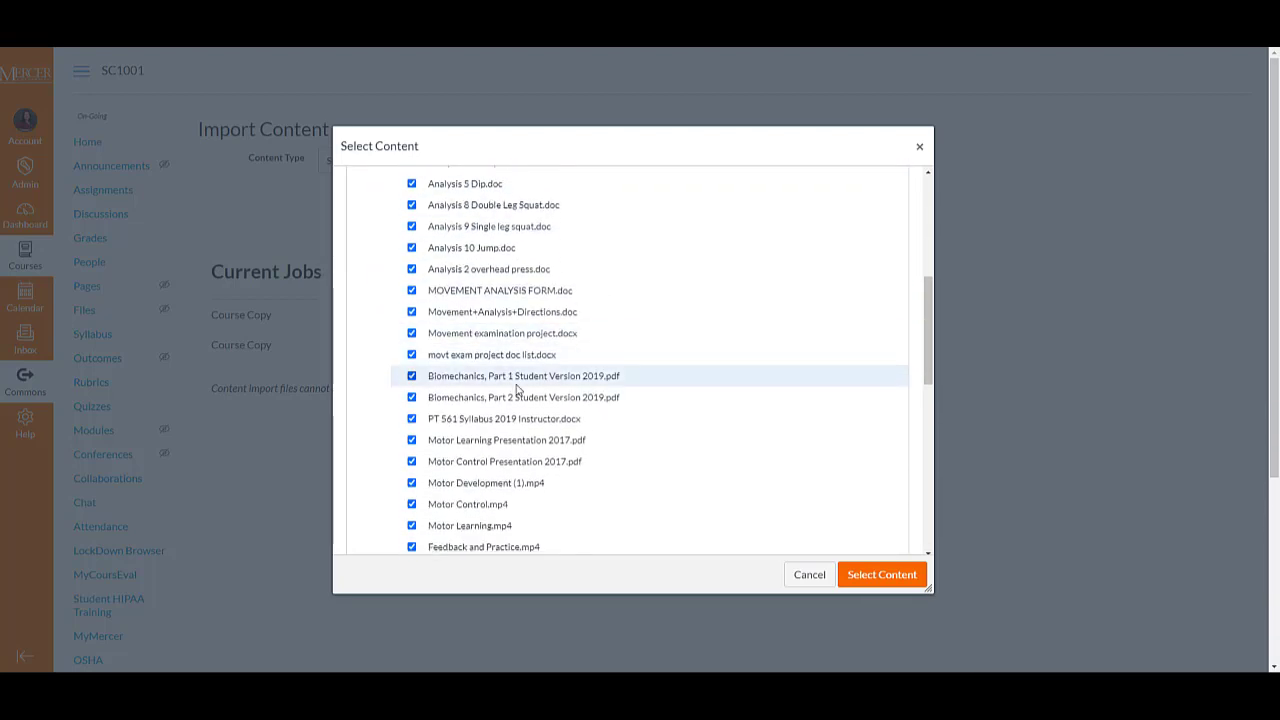
{"action": "left_click", "coordinate": [412, 355]}
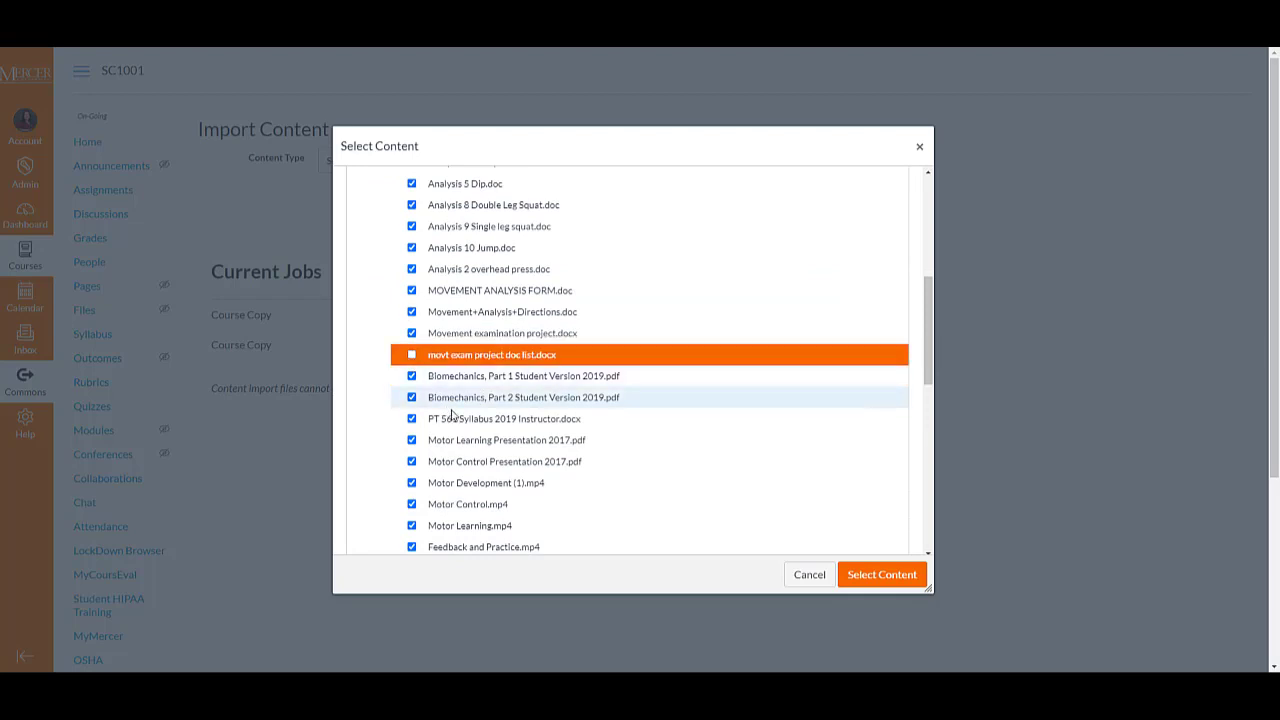
{"action": "scroll", "coordinate": [690, 370], "scroll_direction": "down", "scroll_amount": 2}
{"action": "scroll", "coordinate": [519, 375], "scroll_direction": "down", "scroll_amount": 1}
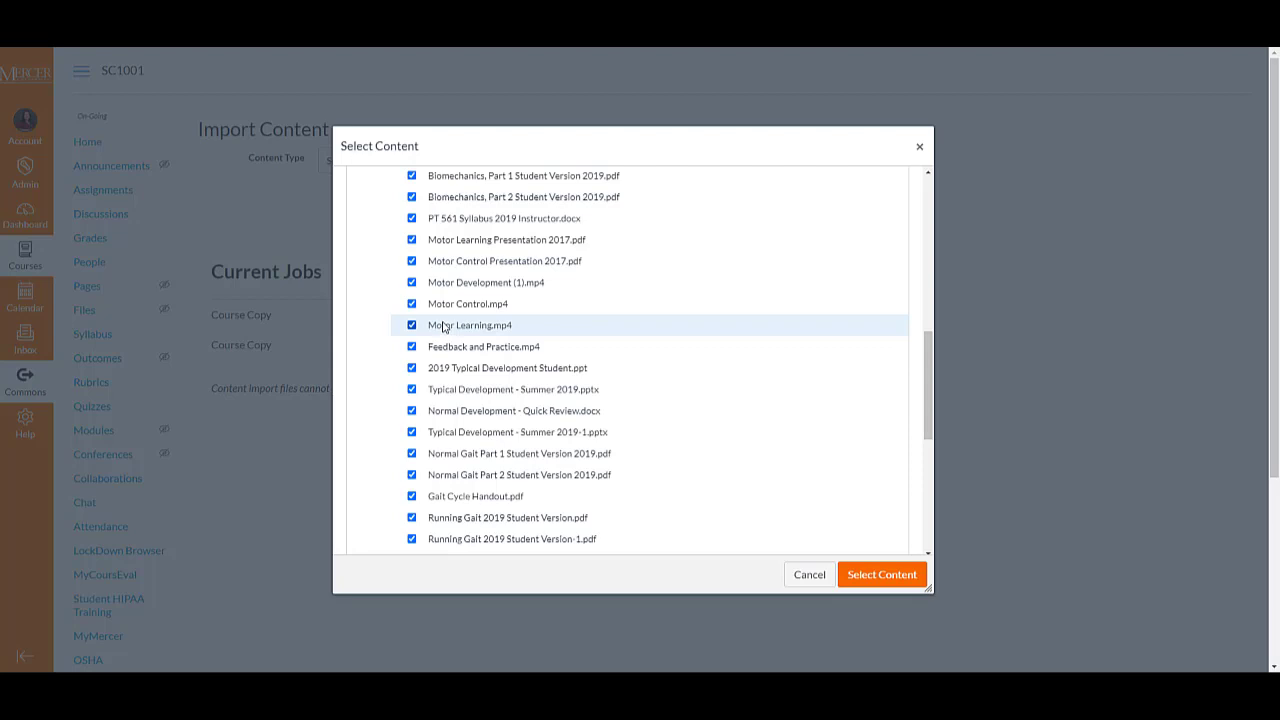
{"action": "scroll", "coordinate": [580, 367], "scroll_direction": "down", "scroll_amount": 2}
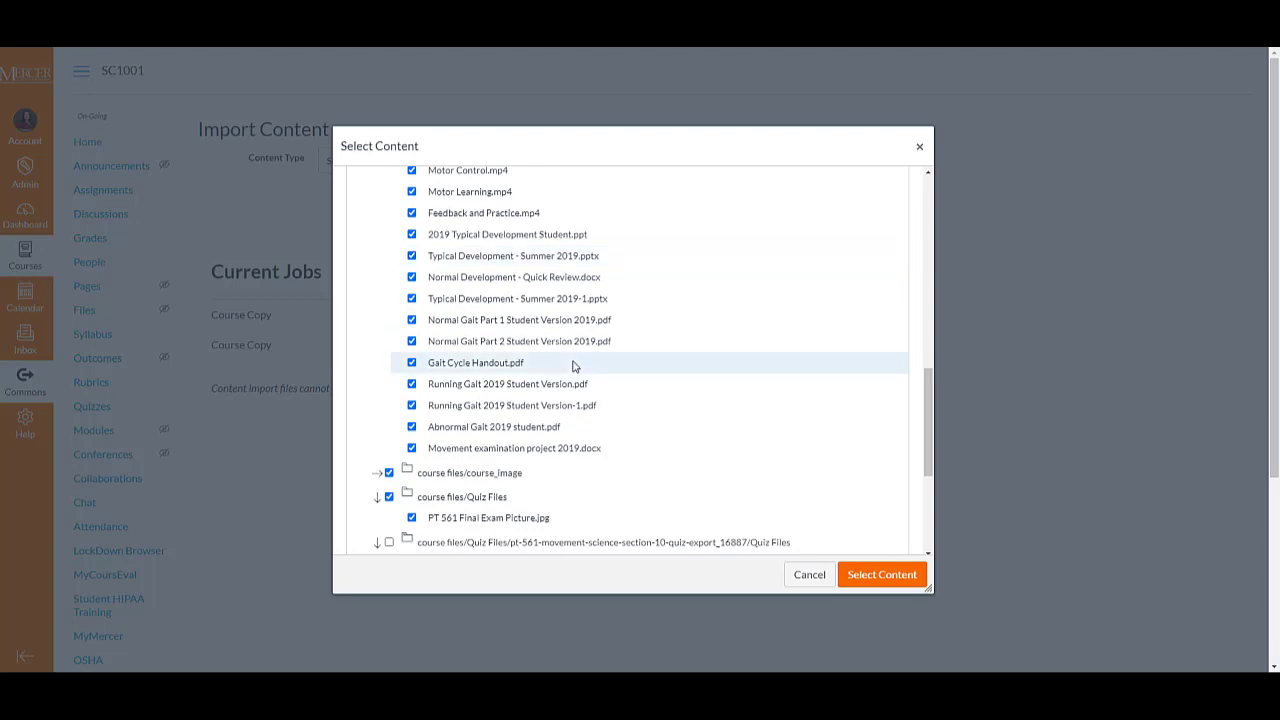
{"action": "scroll", "coordinate": [572, 341], "scroll_direction": "down", "scroll_amount": 2}
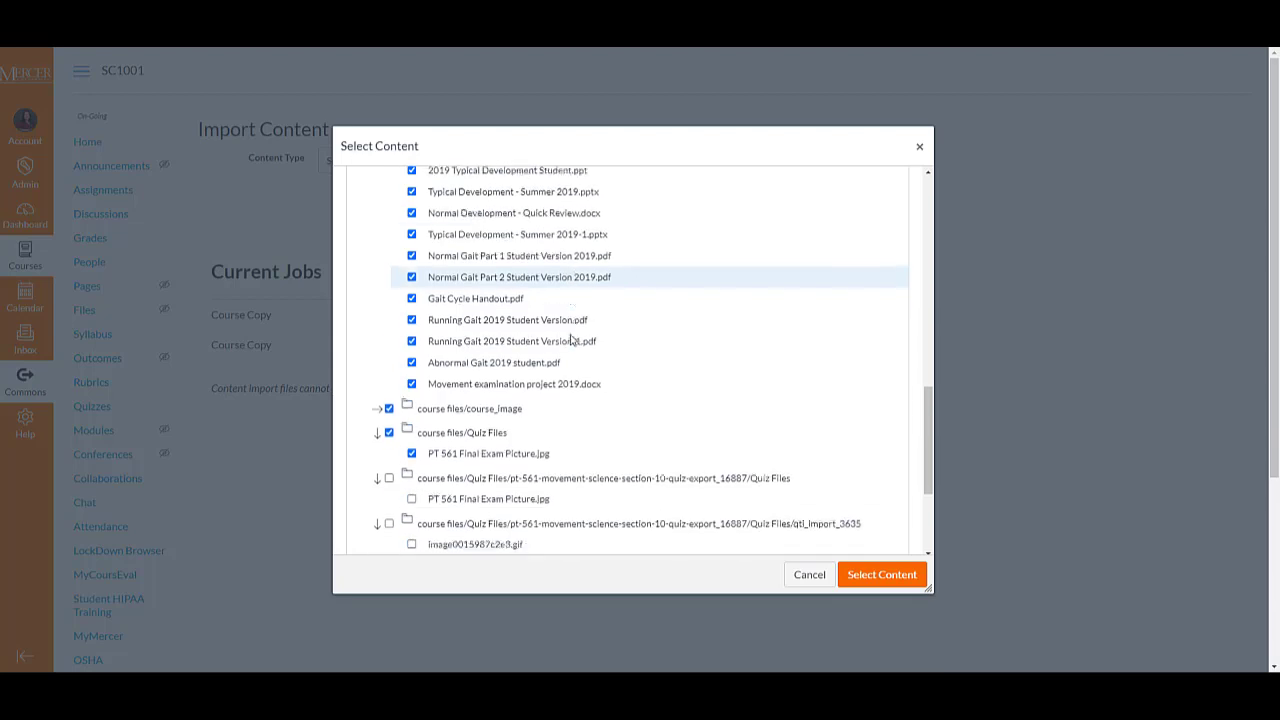
{"action": "scroll", "coordinate": [570, 340], "scroll_direction": "down", "scroll_amount": 1}
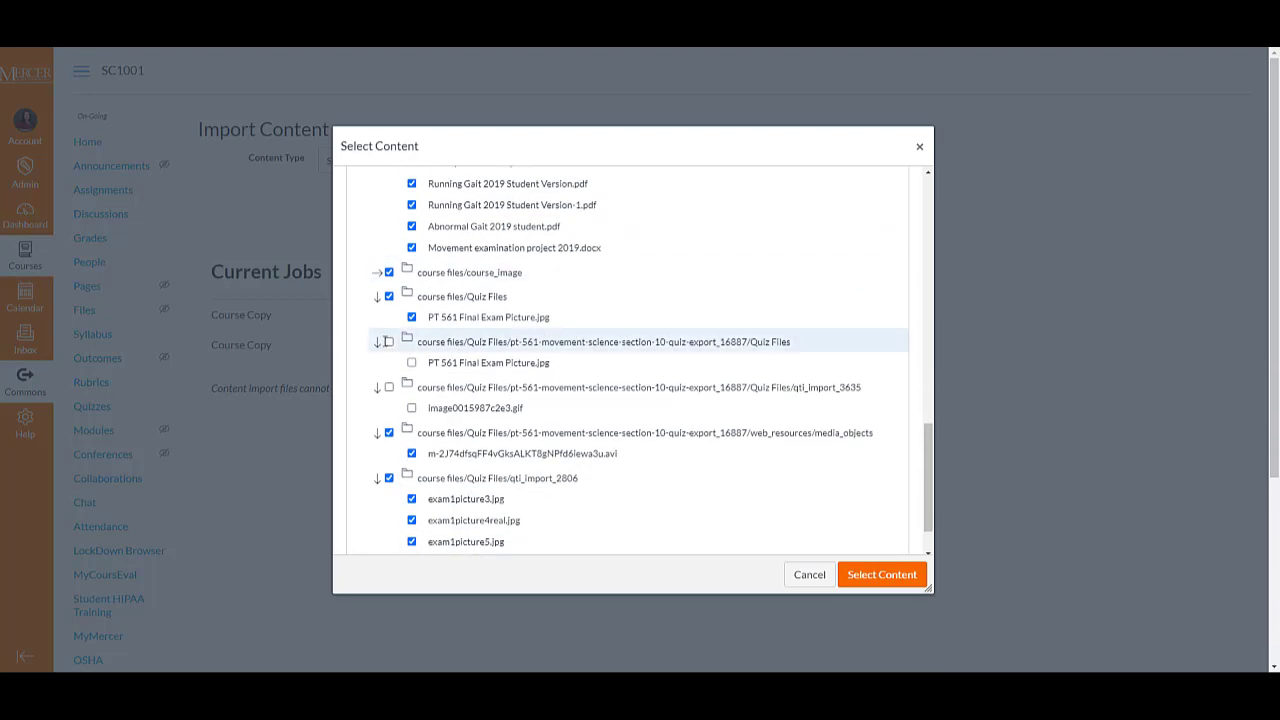
{"action": "left_click", "coordinate": [390, 343]}
{"action": "left_click", "coordinate": [389, 387]}
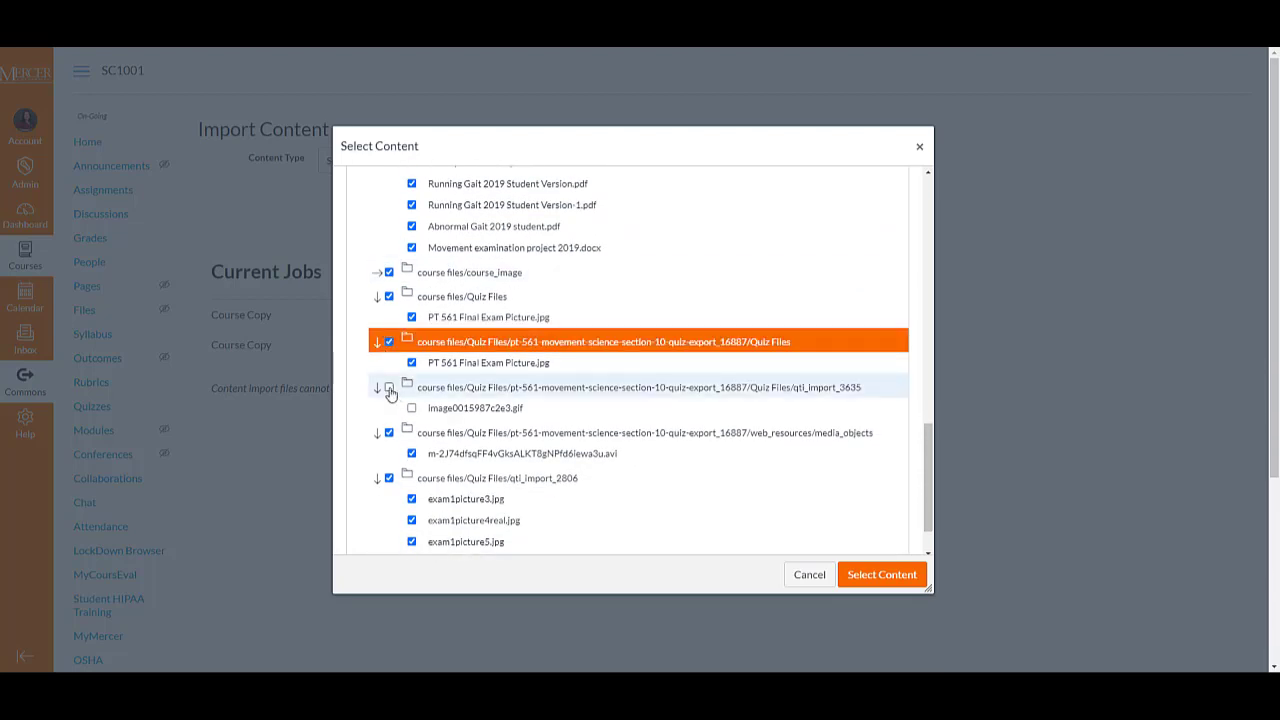
{"action": "scroll", "coordinate": [453, 415], "scroll_direction": "down", "scroll_amount": 1}
Exclude the Analysis 2 overhead press, 10 Jump, 9 Single leg squat, 8 Double Leg Squat, 5 Dip and 4 Pull up documents from course files
{"action": "scroll", "coordinate": [450, 412], "scroll_direction": "up", "scroll_amount": 4}
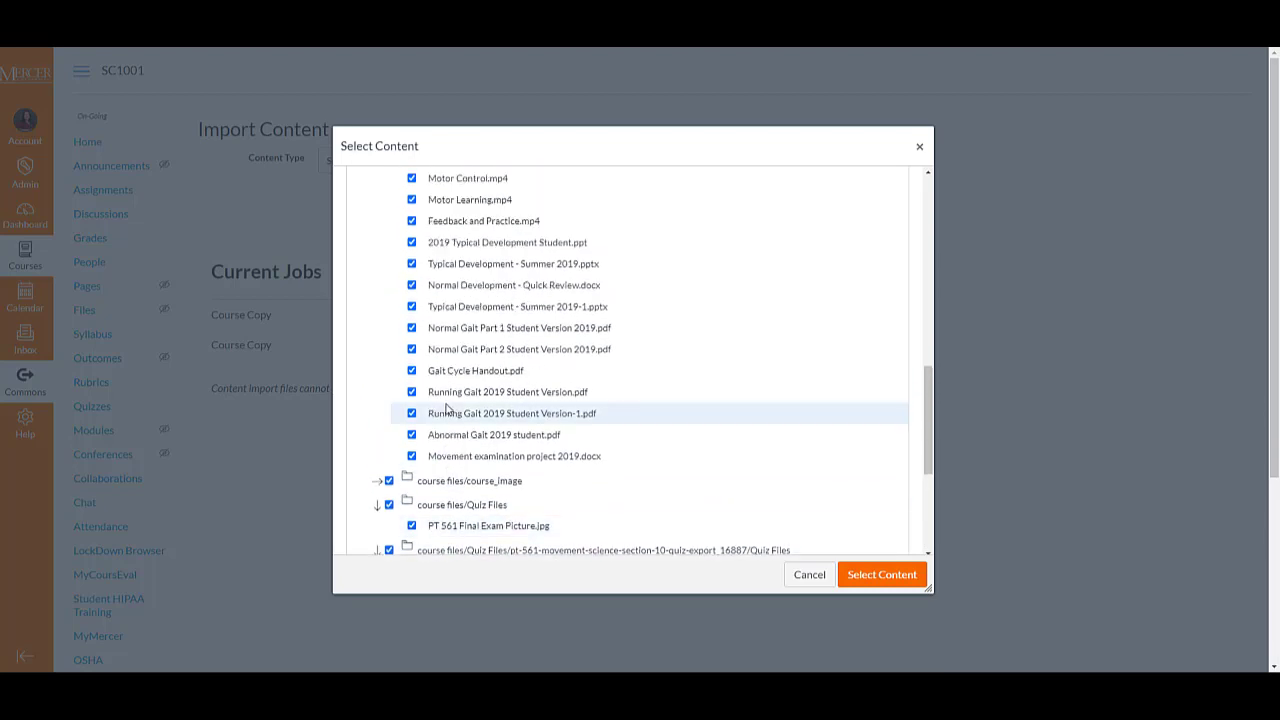
{"action": "scroll", "coordinate": [447, 408], "scroll_direction": "up", "scroll_amount": 6}
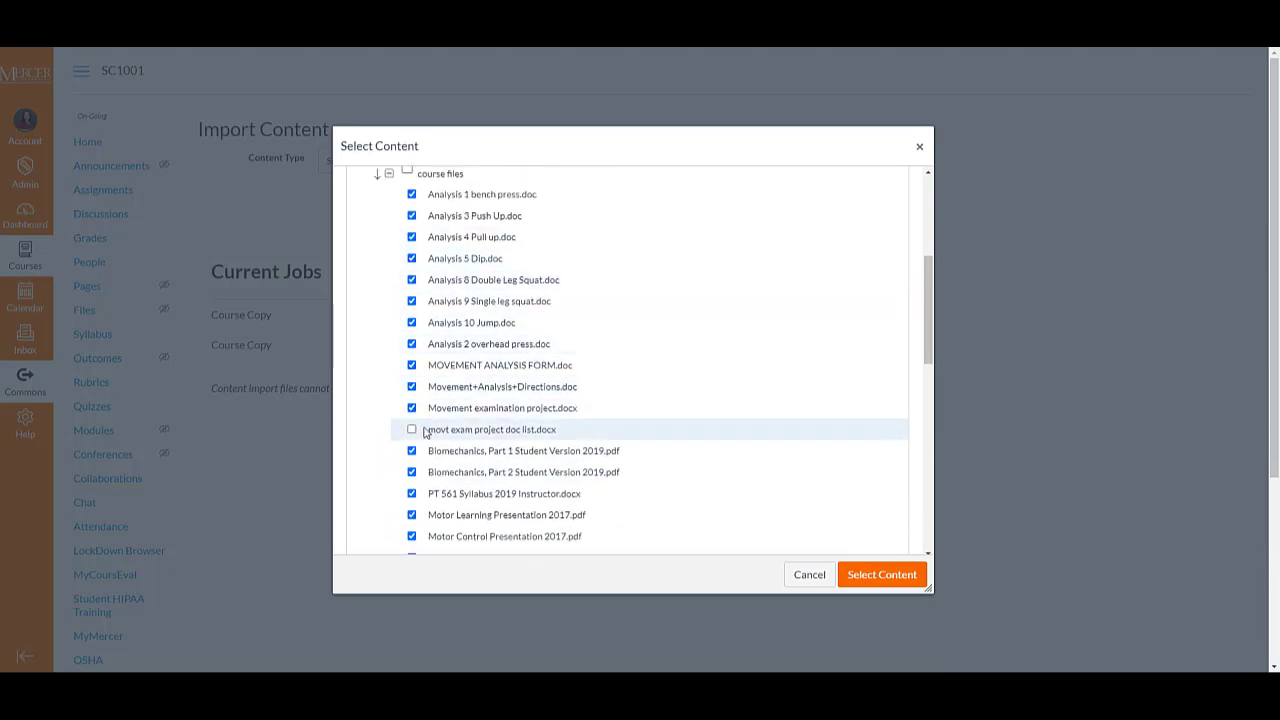
{"action": "left_click", "coordinate": [411, 343]}
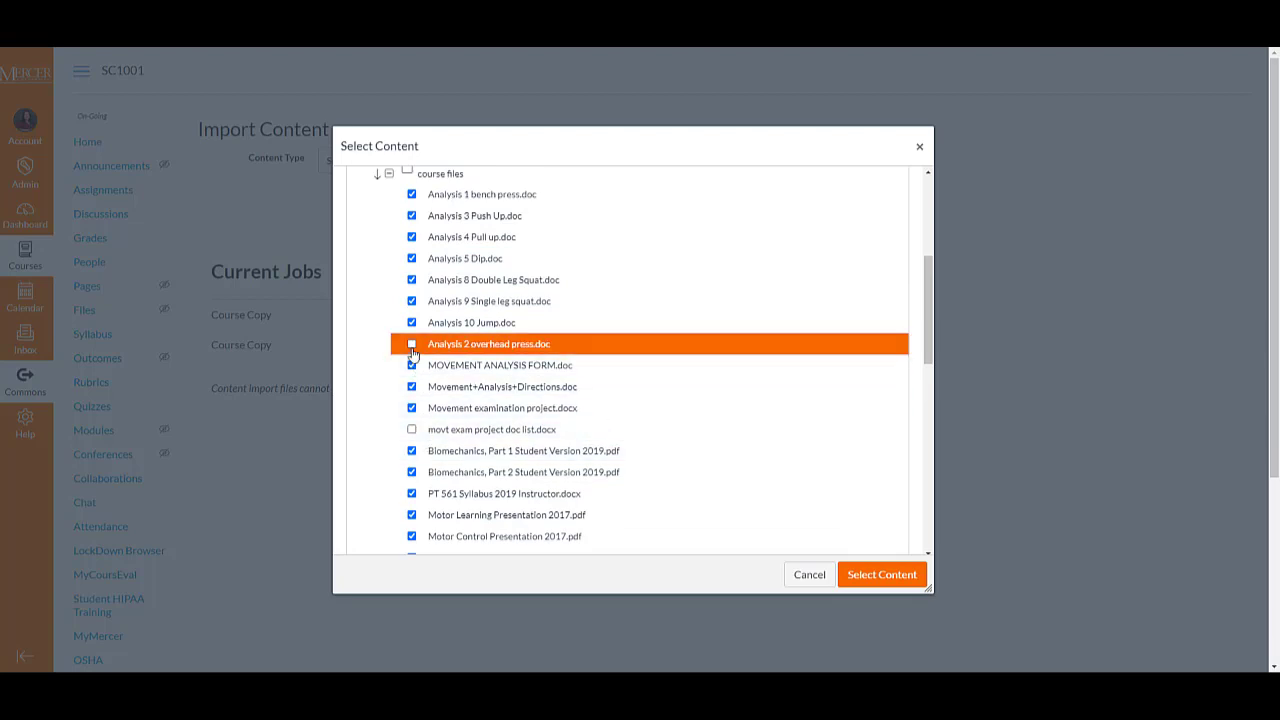
{"action": "left_click", "coordinate": [411, 322]}
{"action": "left_click", "coordinate": [411, 301]}
{"action": "left_click", "coordinate": [411, 280]}
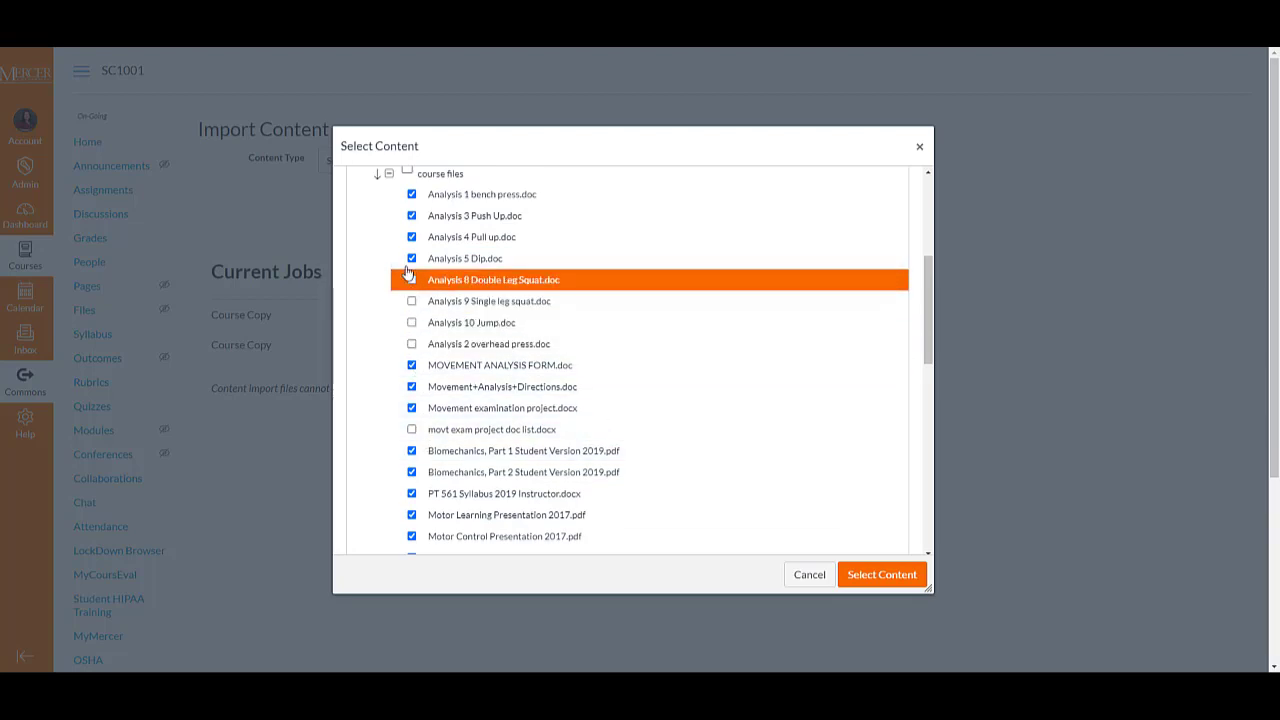
{"action": "left_click", "coordinate": [411, 258]}
{"action": "left_click", "coordinate": [411, 237]}
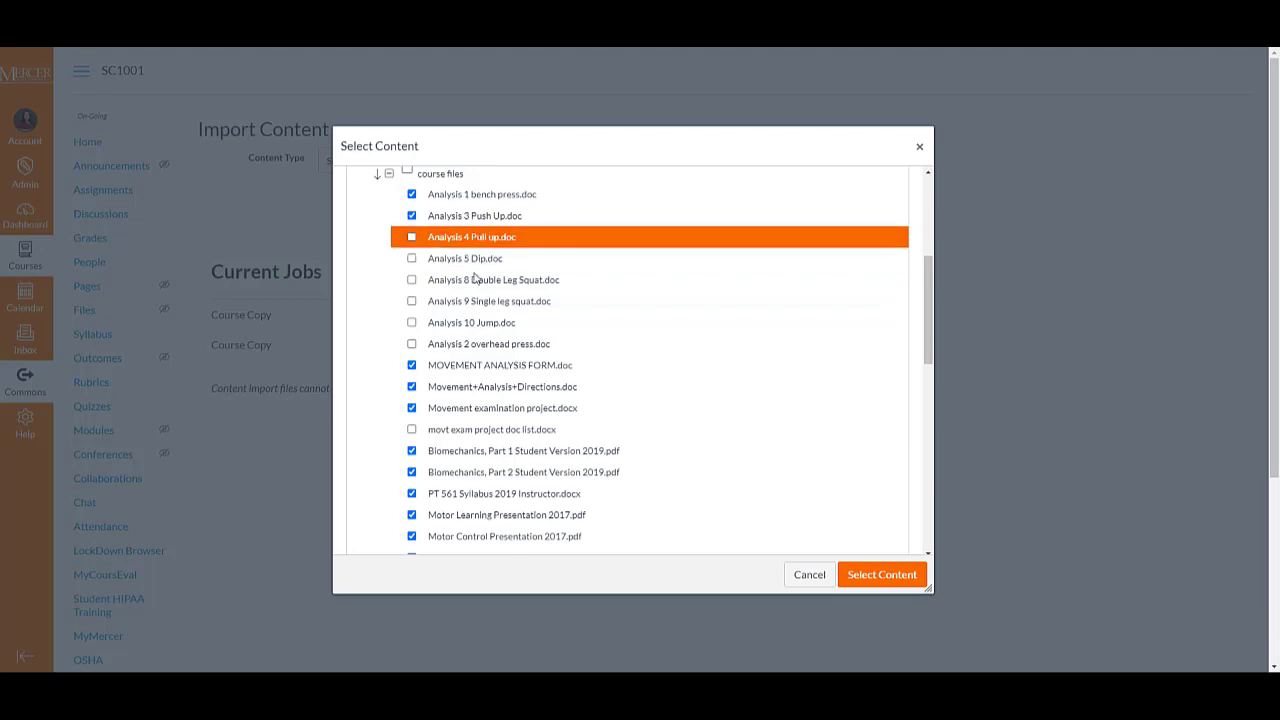
Confirm the content selection to start importing the PT 561 content into the sandbox course
{"action": "scroll", "coordinate": [474, 302], "scroll_direction": "down", "scroll_amount": 2}
{"action": "scroll", "coordinate": [474, 302], "scroll_direction": "down", "scroll_amount": 5}
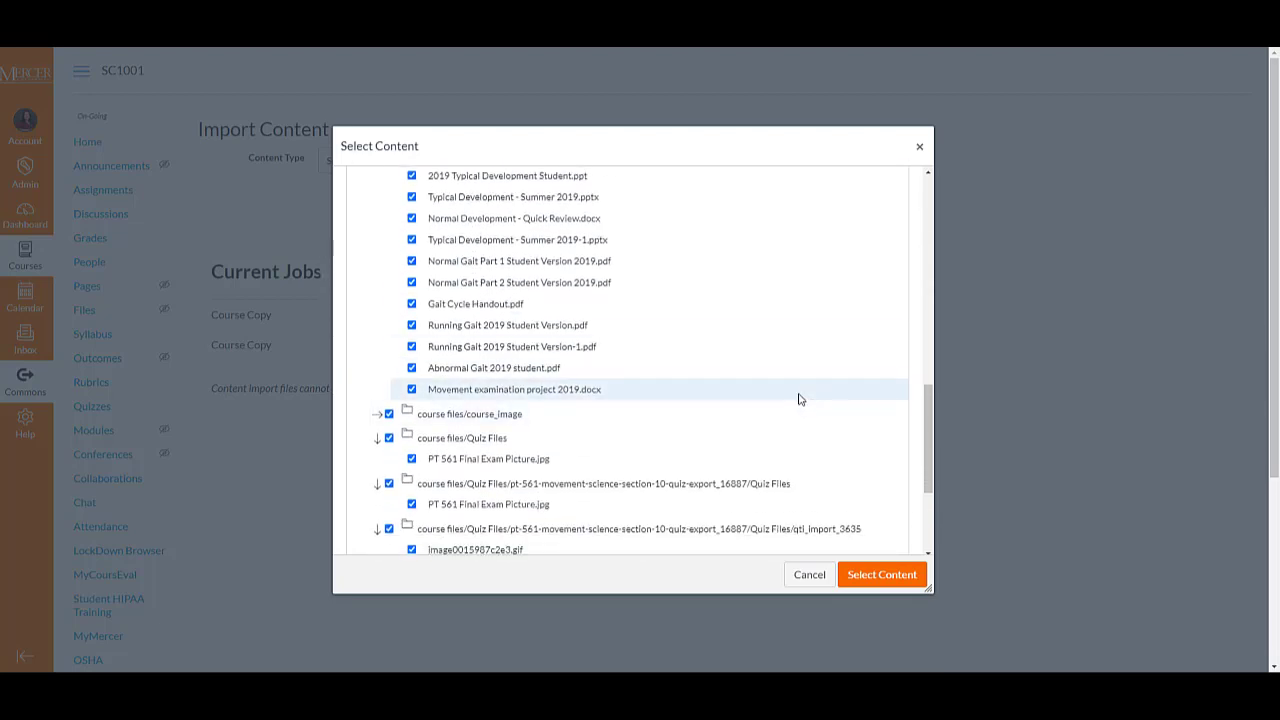
{"action": "left_click", "coordinate": [871, 575]}
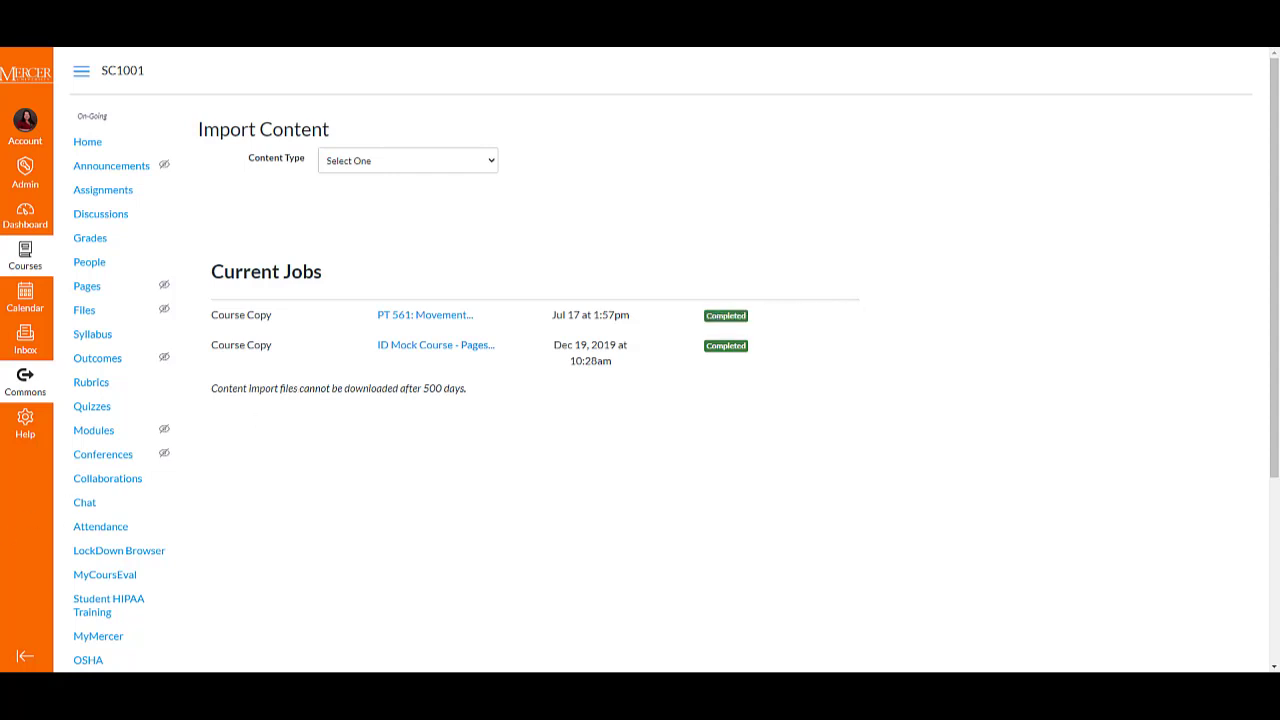
Open the Files area of SC1001 and look through the list of imported files
{"action": "left_click", "coordinate": [84, 310]}
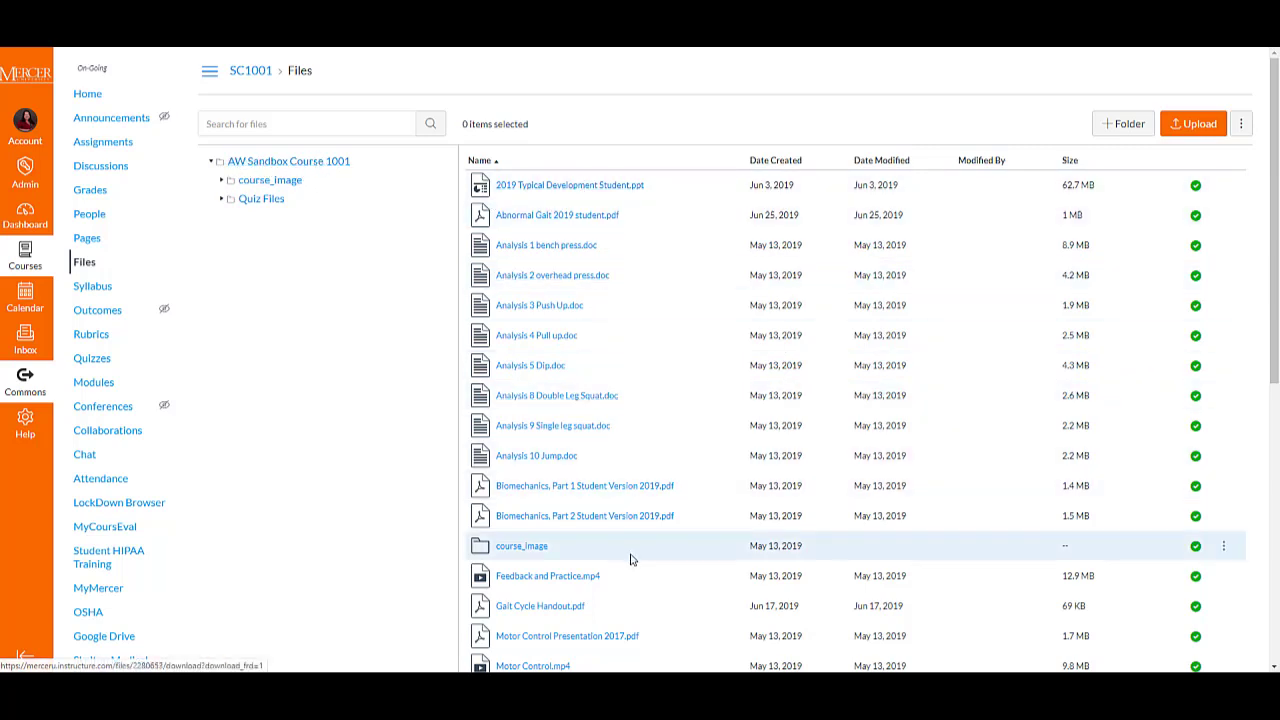
{"action": "scroll", "coordinate": [631, 552], "scroll_direction": "down", "scroll_amount": 1}
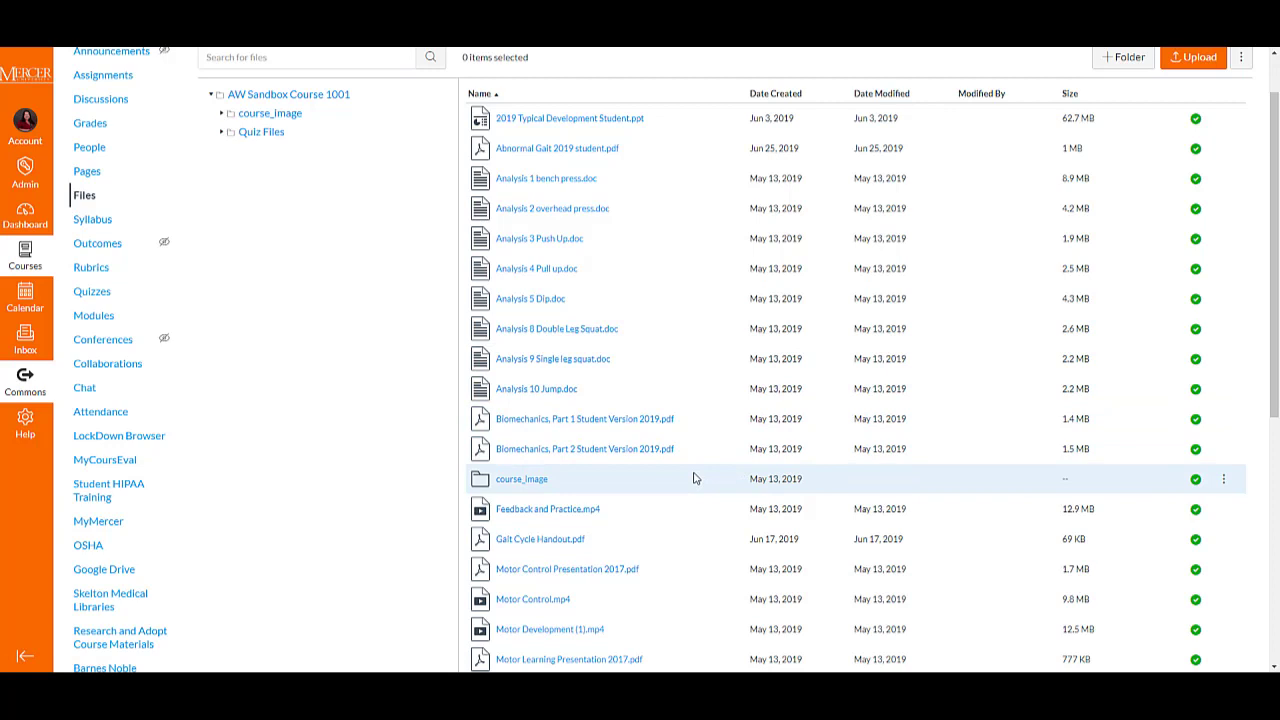
{"action": "scroll", "coordinate": [693, 477], "scroll_direction": "up", "scroll_amount": 1}
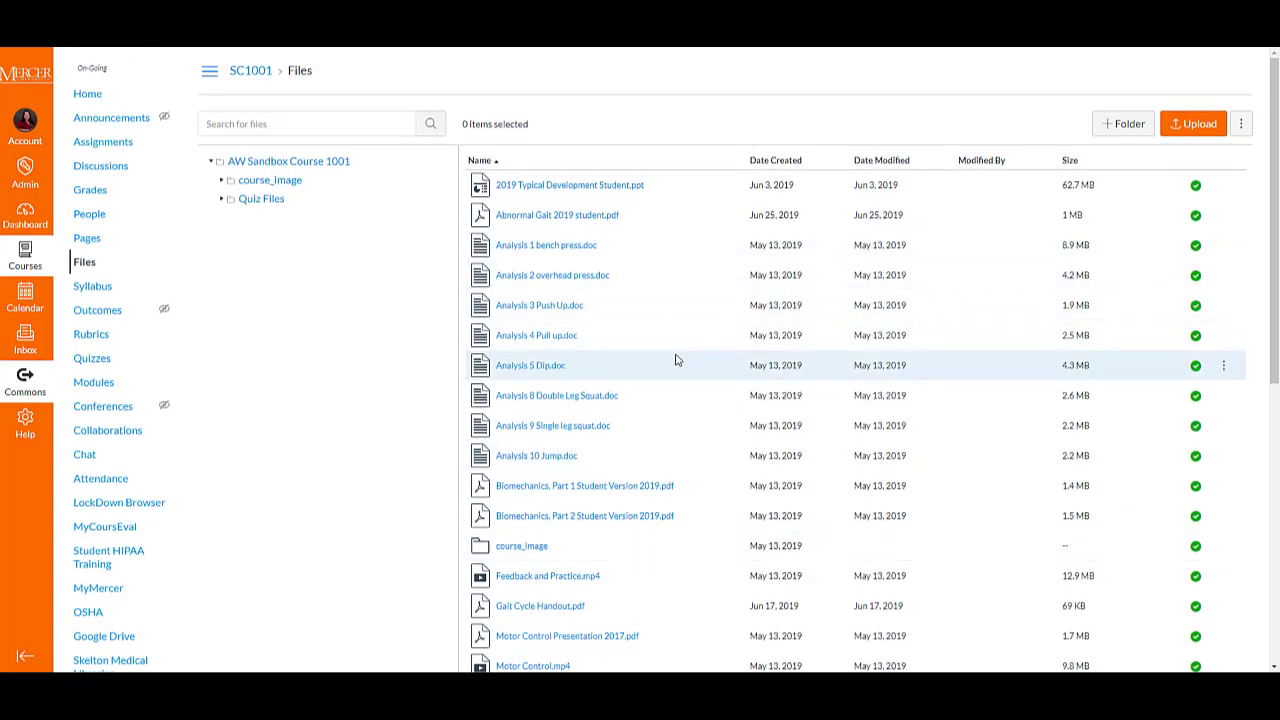
{"action": "scroll", "coordinate": [675, 360], "scroll_direction": "down", "scroll_amount": 2}
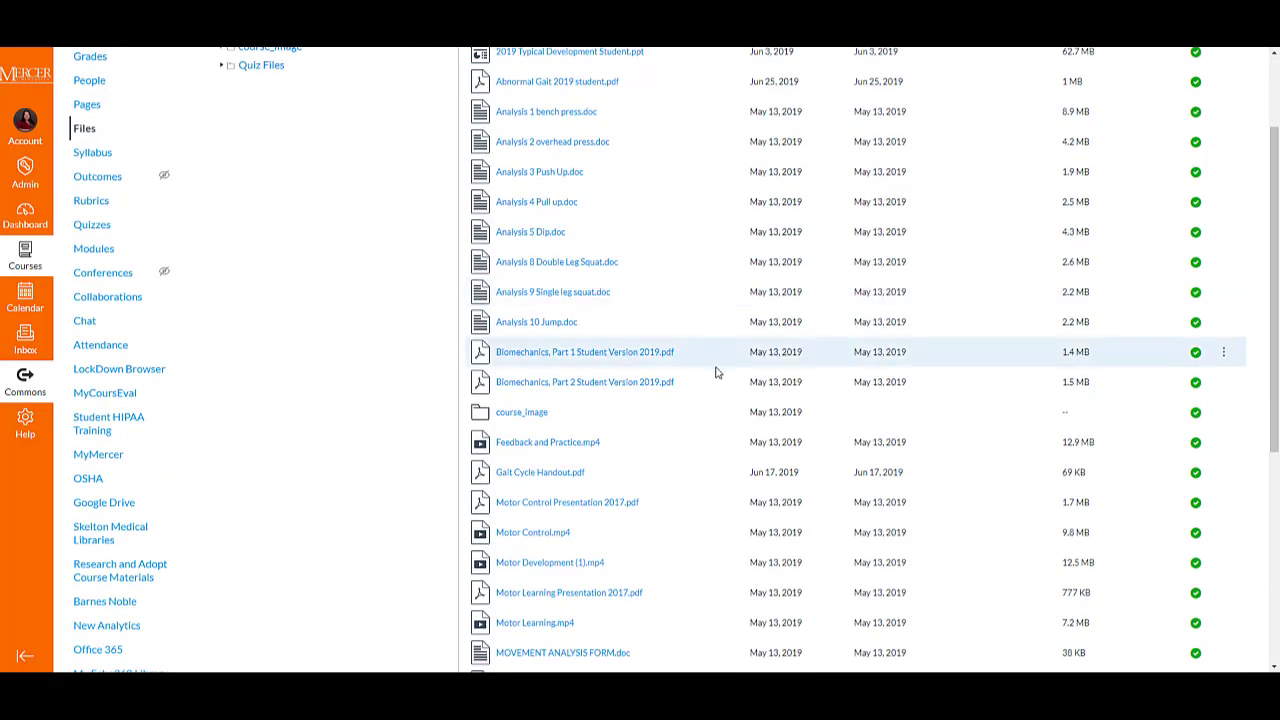
{"action": "scroll", "coordinate": [715, 372], "scroll_direction": "down", "scroll_amount": 5}
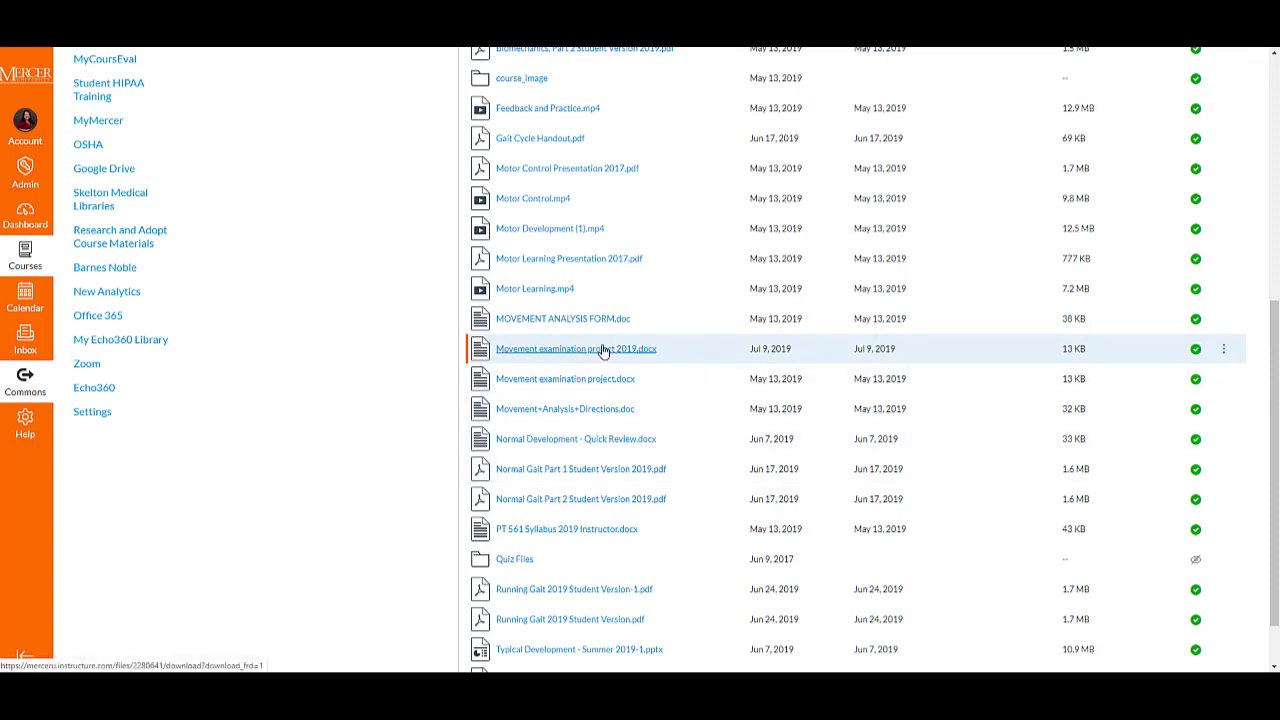
Delete Movement examination project 2019.docx, Movement examination project.docx, Normal Development - Quick Review.docx, PT 561 Syllabus 2019 Instructor.docx and Running Gait 2019 Student Version.pdf
{"action": "left_click", "coordinate": [693, 383], "text": "ctrl"}
{"action": "left_click", "coordinate": [700, 441], "text": "ctrl"}
{"action": "left_click", "coordinate": [700, 529], "text": "ctrl"}
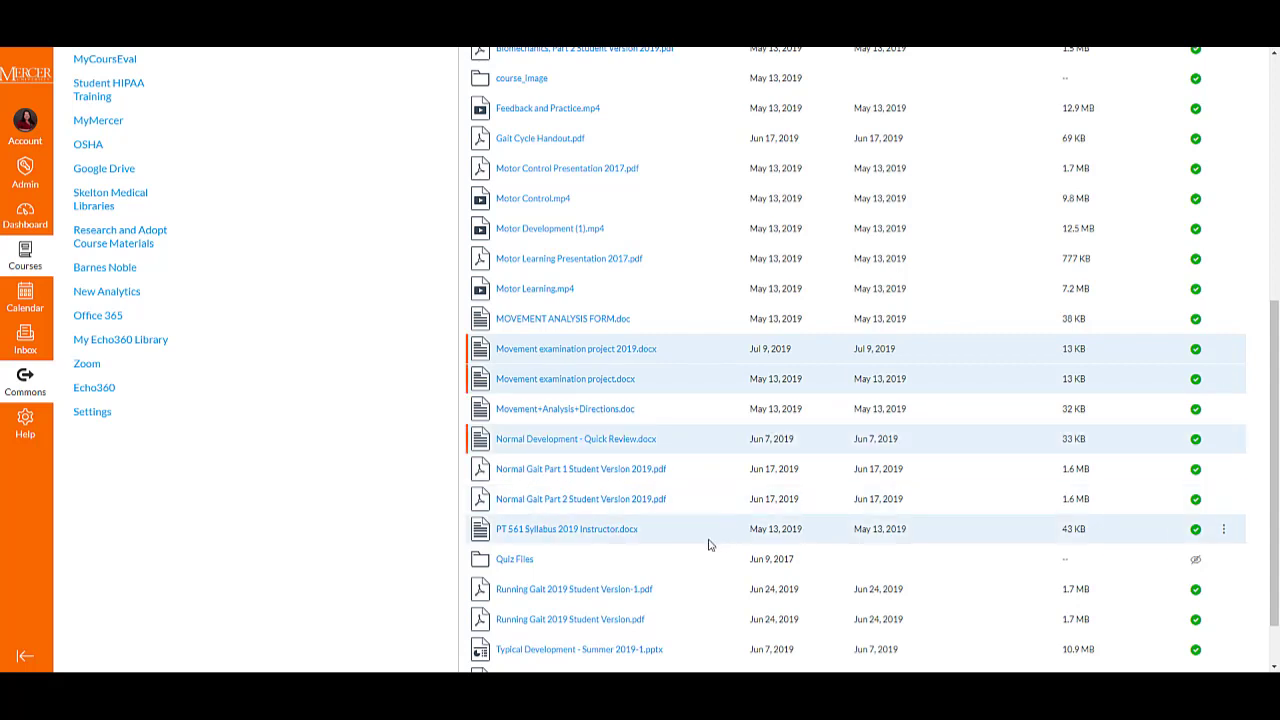
{"action": "scroll", "coordinate": [702, 560], "scroll_direction": "down", "scroll_amount": 1}
{"action": "left_click", "coordinate": [705, 562], "text": "ctrl"}
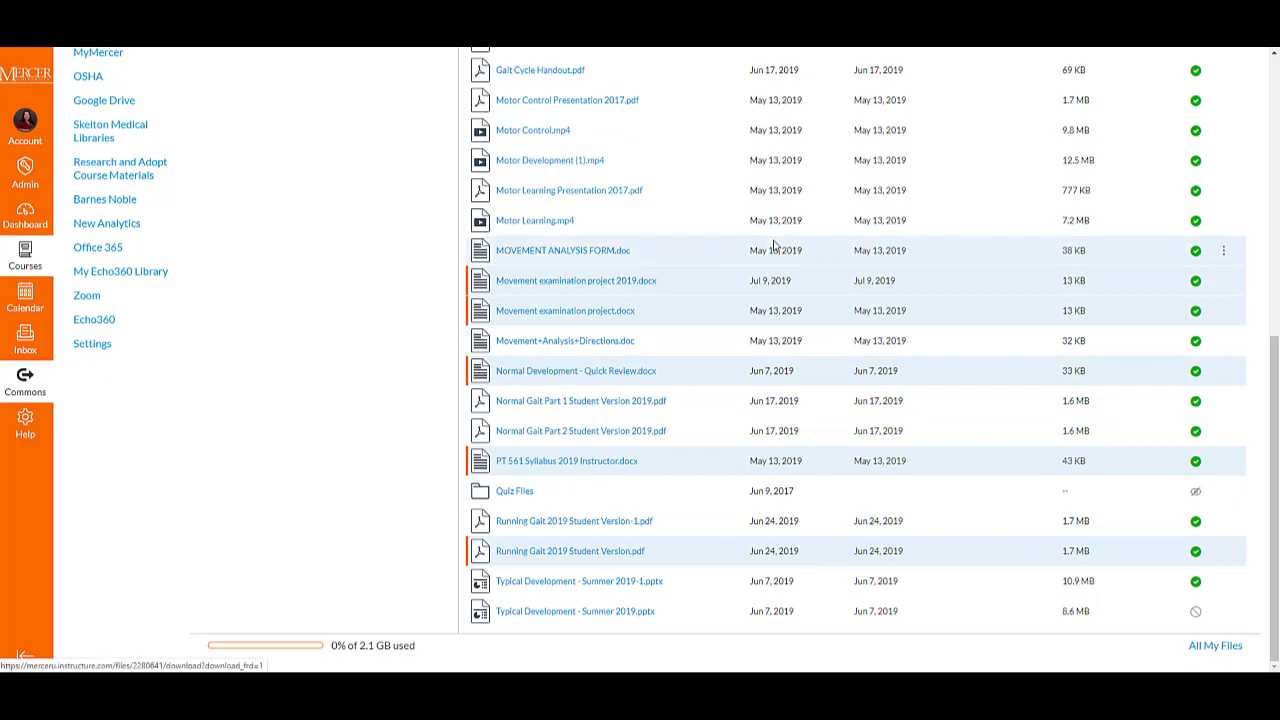
{"action": "scroll", "coordinate": [700, 246], "scroll_direction": "up", "scroll_amount": 10}
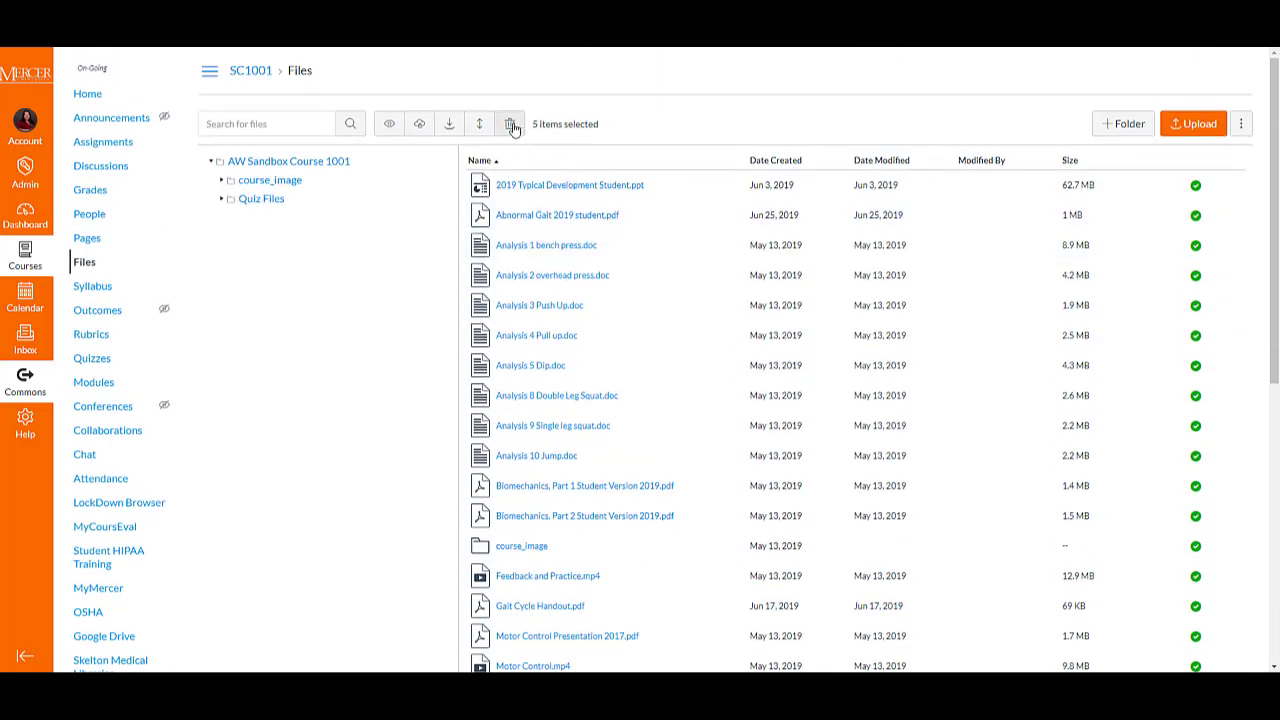
{"action": "left_click", "coordinate": [509, 126]}
{"action": "left_click", "coordinate": [700, 89]}
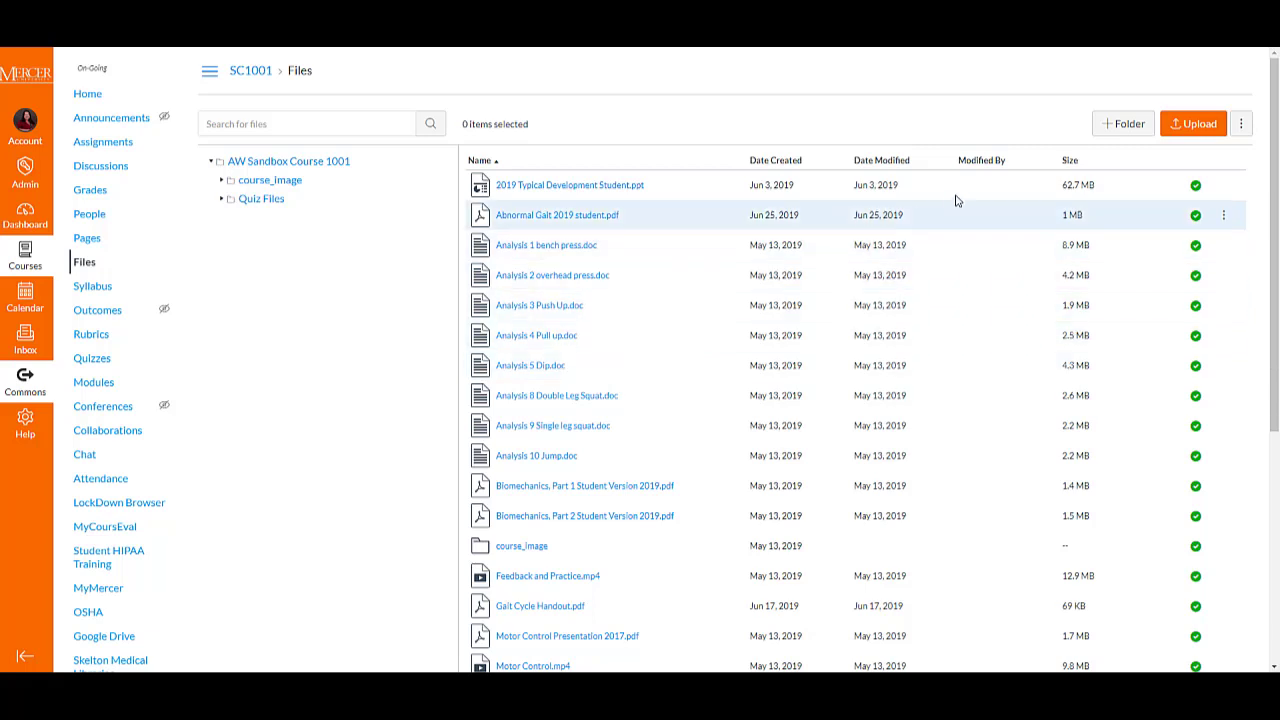
Create a new folder named Week 1 in the course's root files
{"action": "left_click", "coordinate": [1110, 124]}
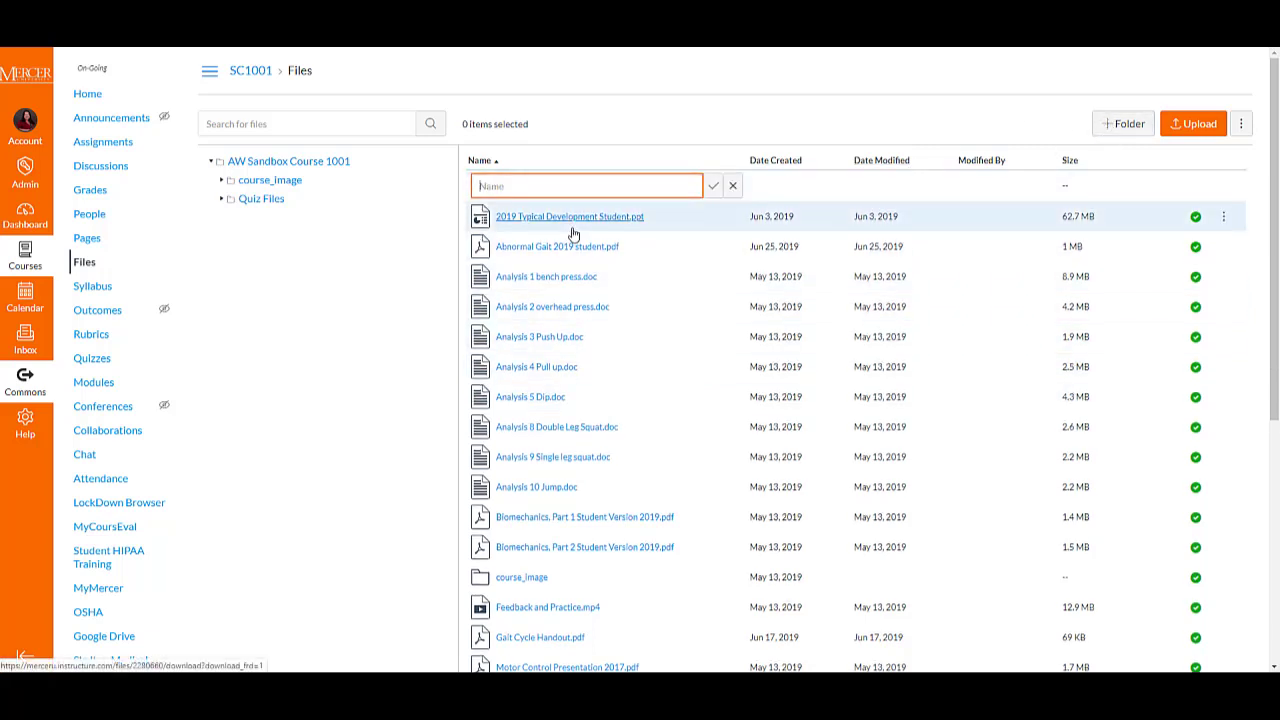
{"action": "type", "text": "Week 1"}
{"action": "left_click", "coordinate": [714, 186]}
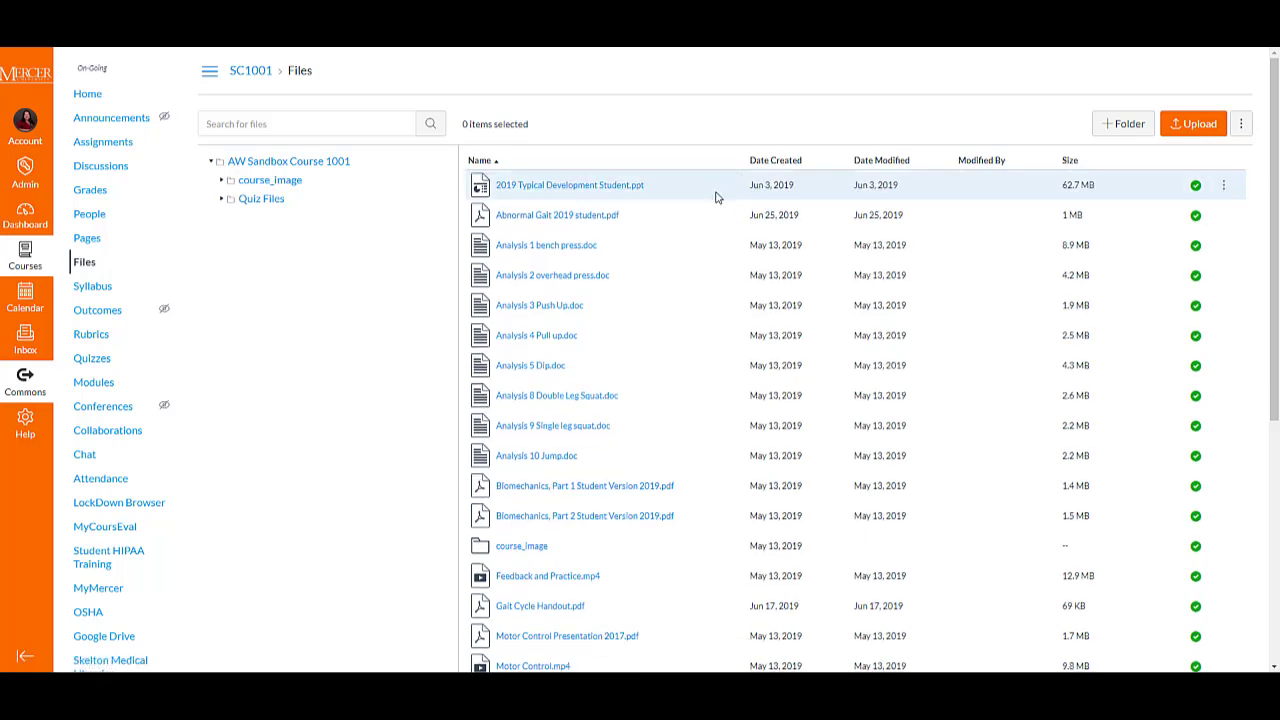
Move Running Gait 2019 Student Version-1.pdf, Normal Gait Part 2 Student Version 2019.pdf, MOVEMENT ANALYSIS FORM.doc, Motor Control.mp4 and Motor Control Presentation 2017.pdf into Week 1
{"action": "scroll", "coordinate": [703, 248], "scroll_direction": "down", "scroll_amount": 5}
{"action": "scroll", "coordinate": [703, 248], "scroll_direction": "up", "scroll_amount": 4}
{"action": "scroll", "coordinate": [700, 266], "scroll_direction": "down", "scroll_amount": 4}
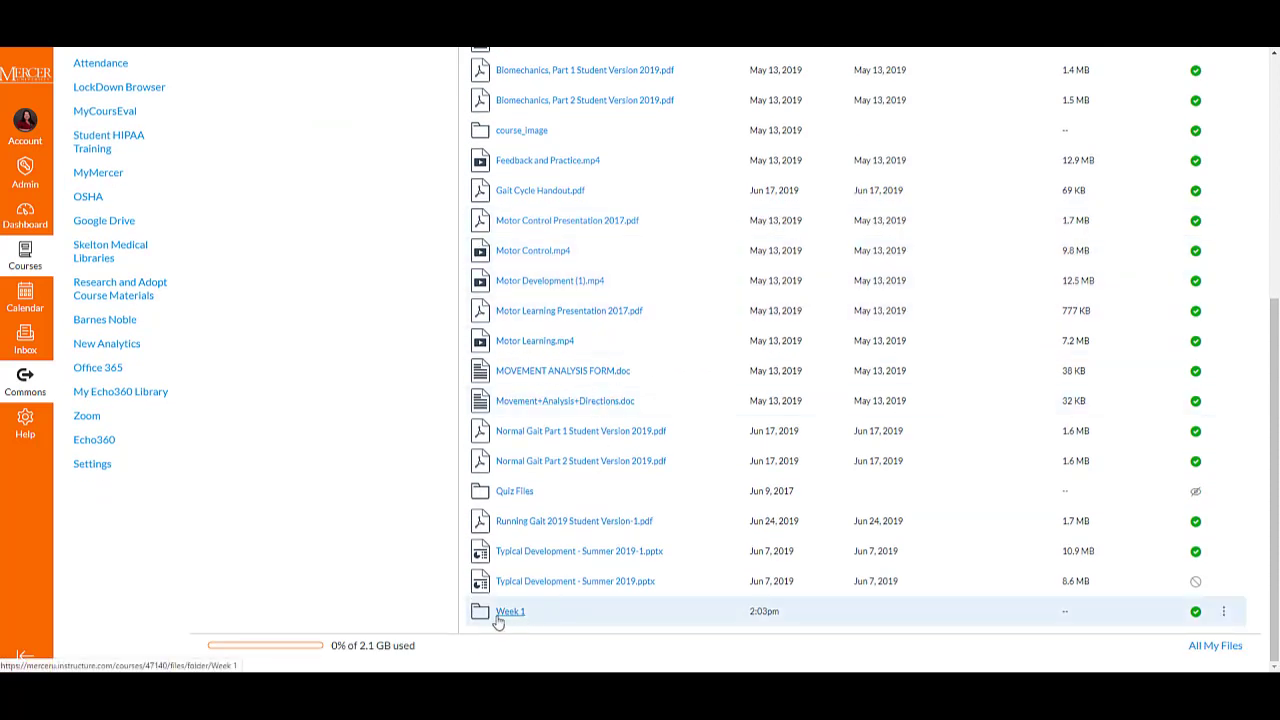
{"action": "left_click", "coordinate": [729, 528]}
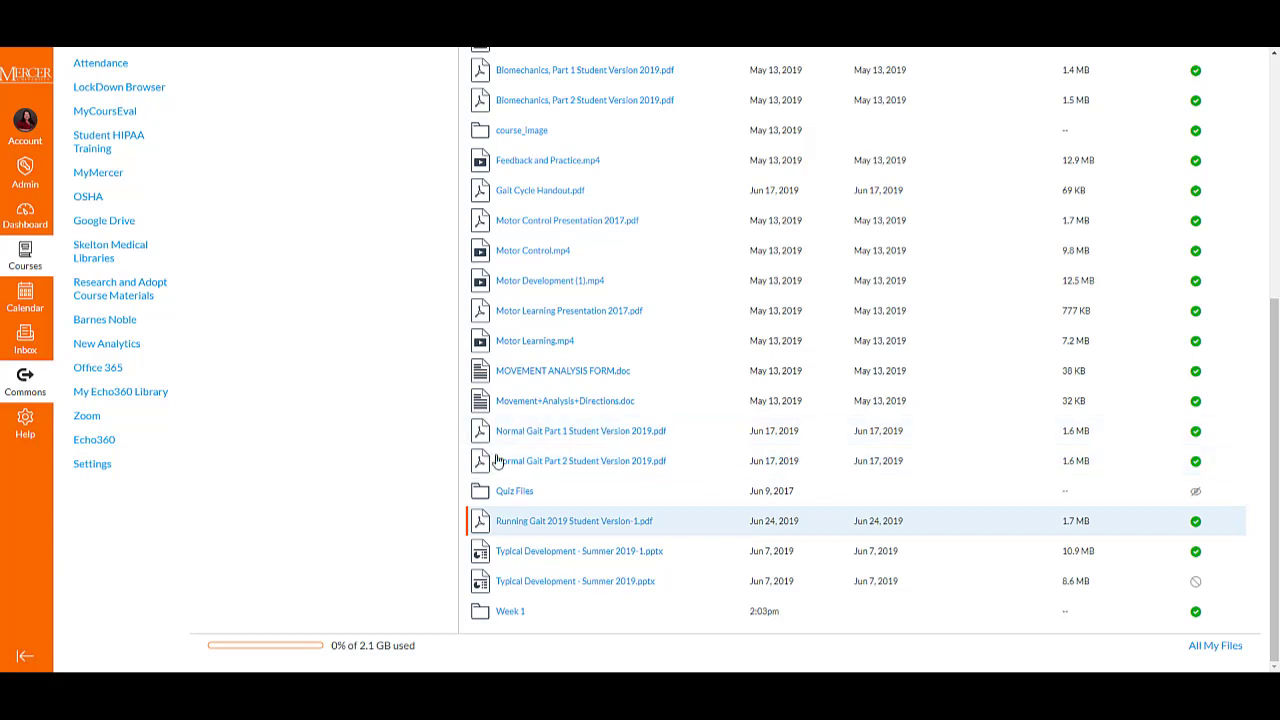
{"action": "left_click", "coordinate": [690, 468], "text": "ctrl"}
{"action": "left_click", "coordinate": [676, 380], "text": "ctrl"}
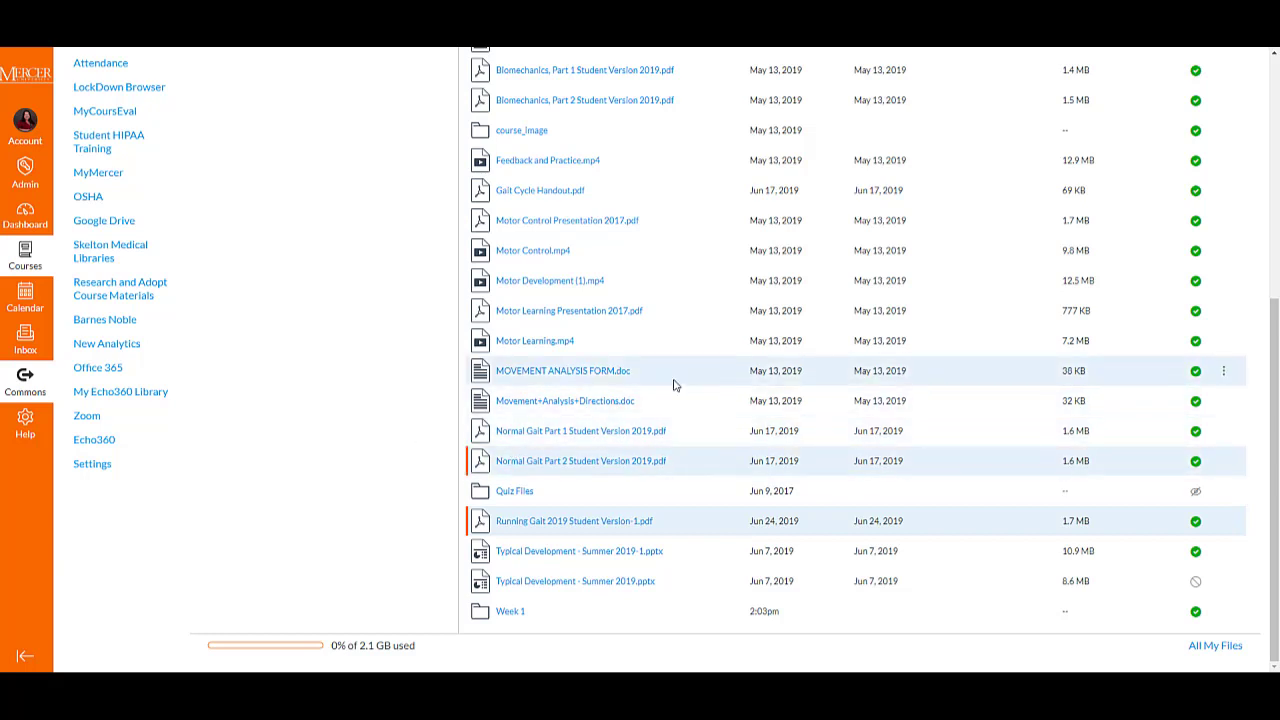
{"action": "left_click", "coordinate": [691, 250], "text": "ctrl"}
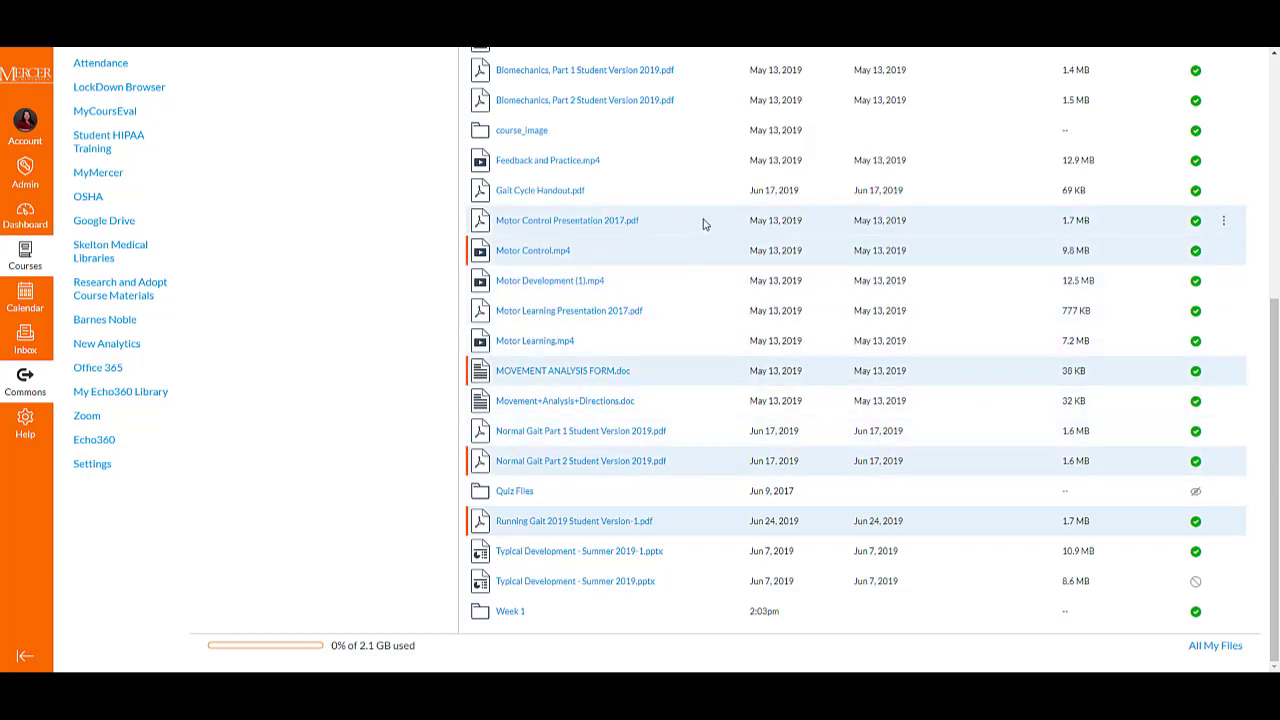
{"action": "left_click", "coordinate": [705, 222], "text": "ctrl"}
{"action": "left_click_drag", "start_coordinate": [705, 368], "coordinate": [604, 612]}
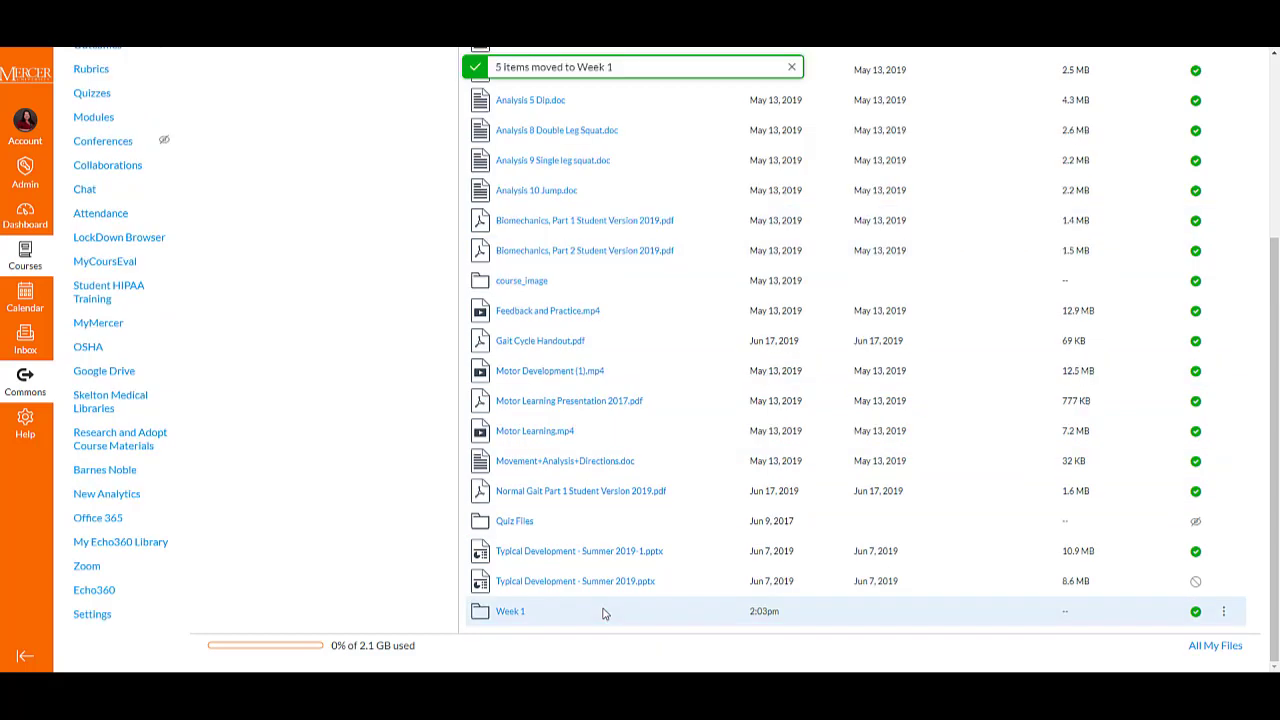
Check the contents of the Week 1 folder and return to the AW Sandbox Course 1001 root folder
{"action": "left_click", "coordinate": [522, 614]}
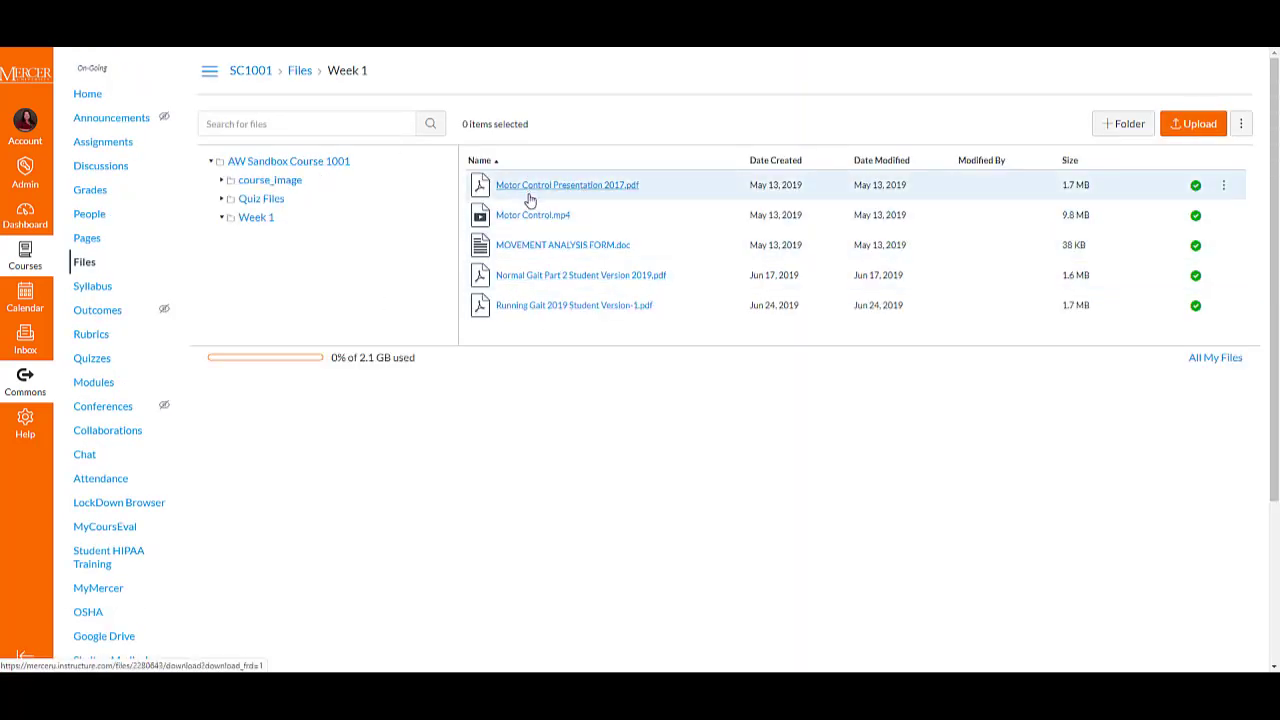
{"action": "left_click", "coordinate": [268, 224]}
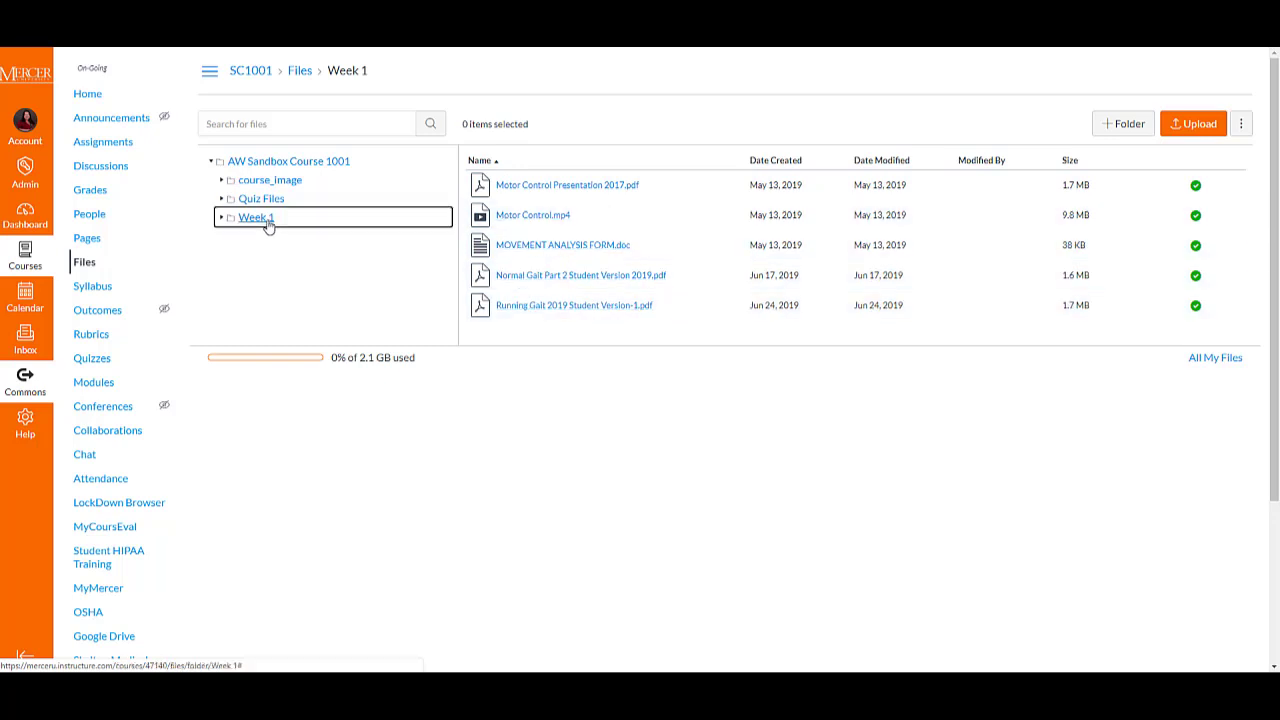
{"action": "left_click", "coordinate": [270, 164]}
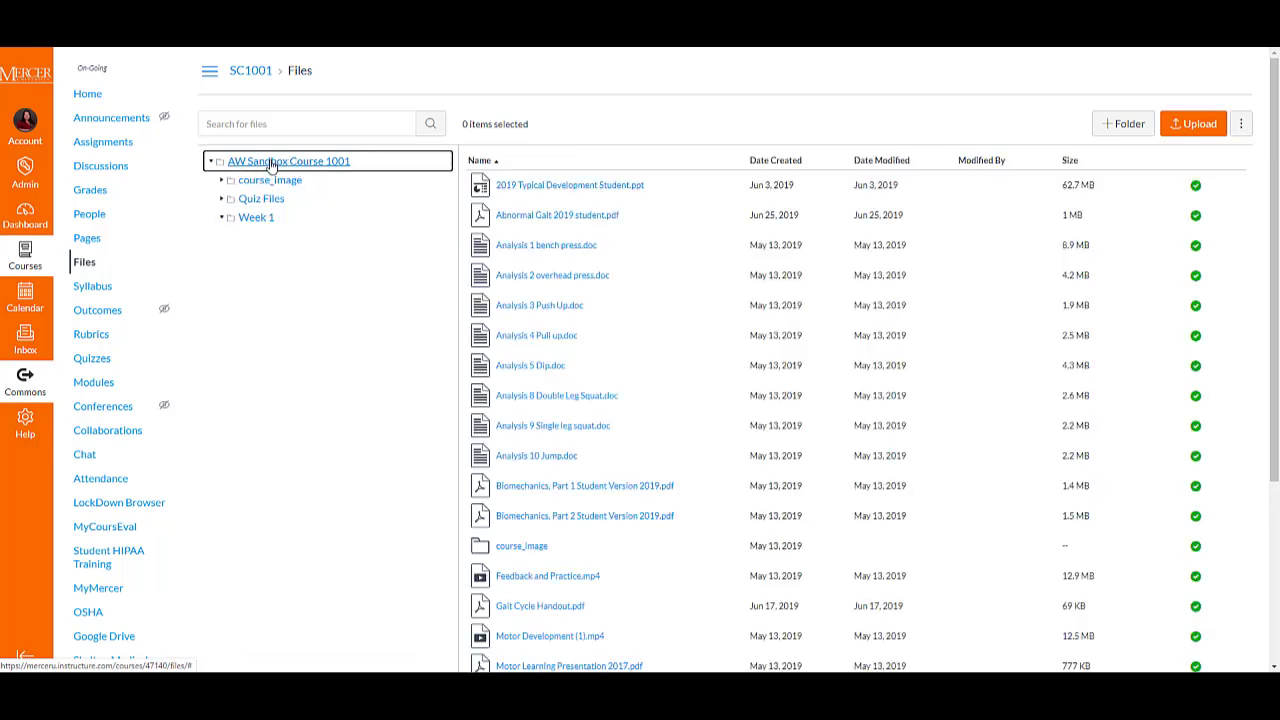
Review the root file list and check how much of the course's file storage quota is used
{"action": "scroll", "coordinate": [672, 330], "scroll_direction": "down", "scroll_amount": 5}
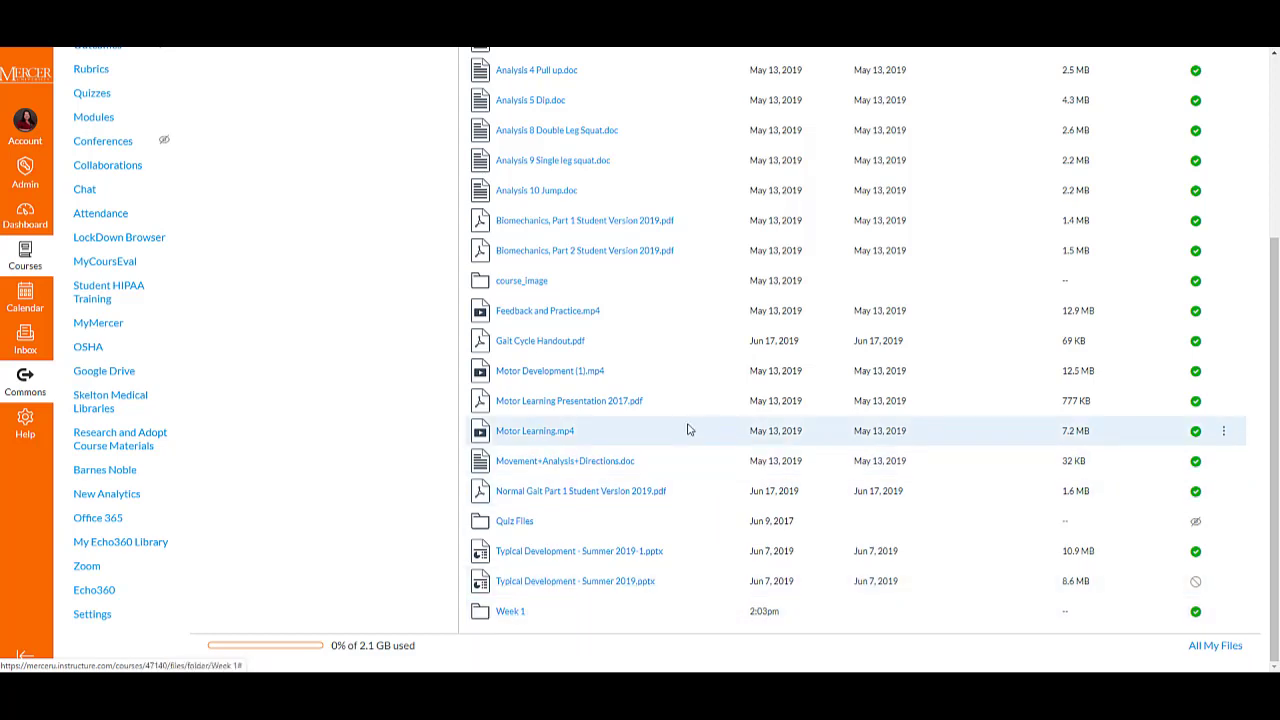
{"action": "scroll", "coordinate": [687, 429], "scroll_direction": "up", "scroll_amount": 5}
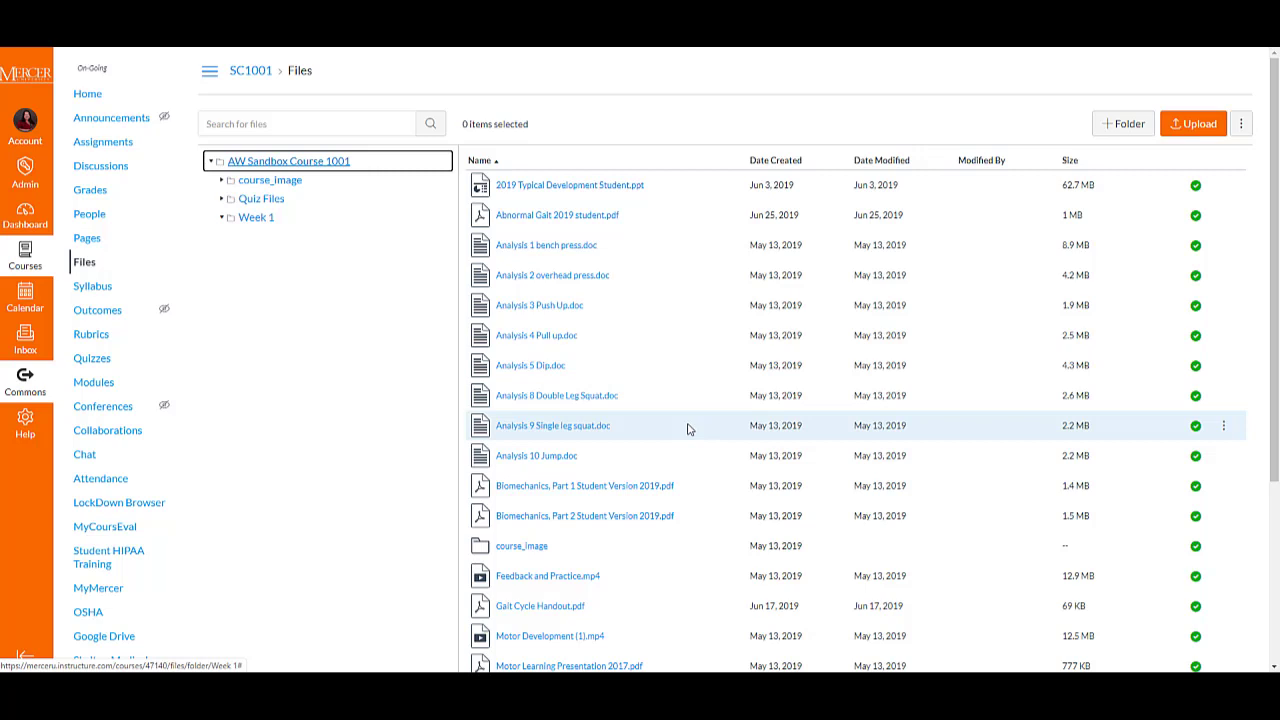
{"action": "scroll", "coordinate": [687, 429], "scroll_direction": "down", "scroll_amount": 3}
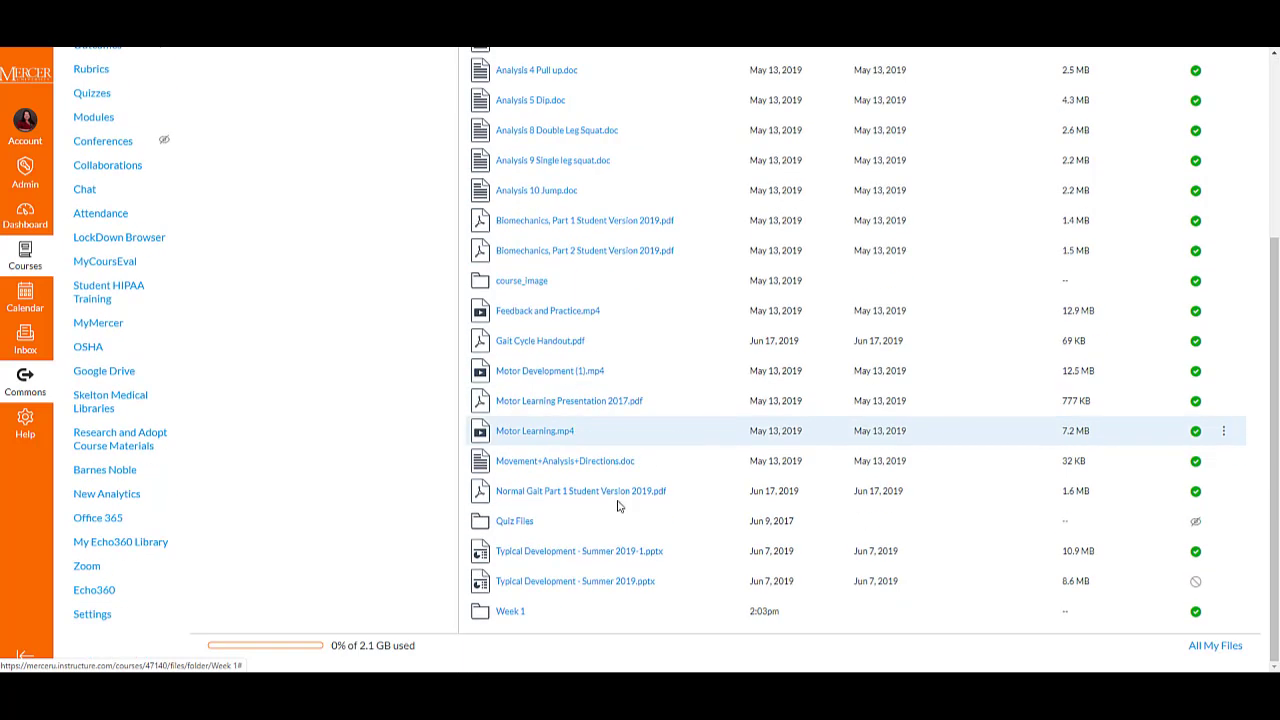
{"action": "left_click_drag", "start_coordinate": [338, 648], "coordinate": [414, 657]}
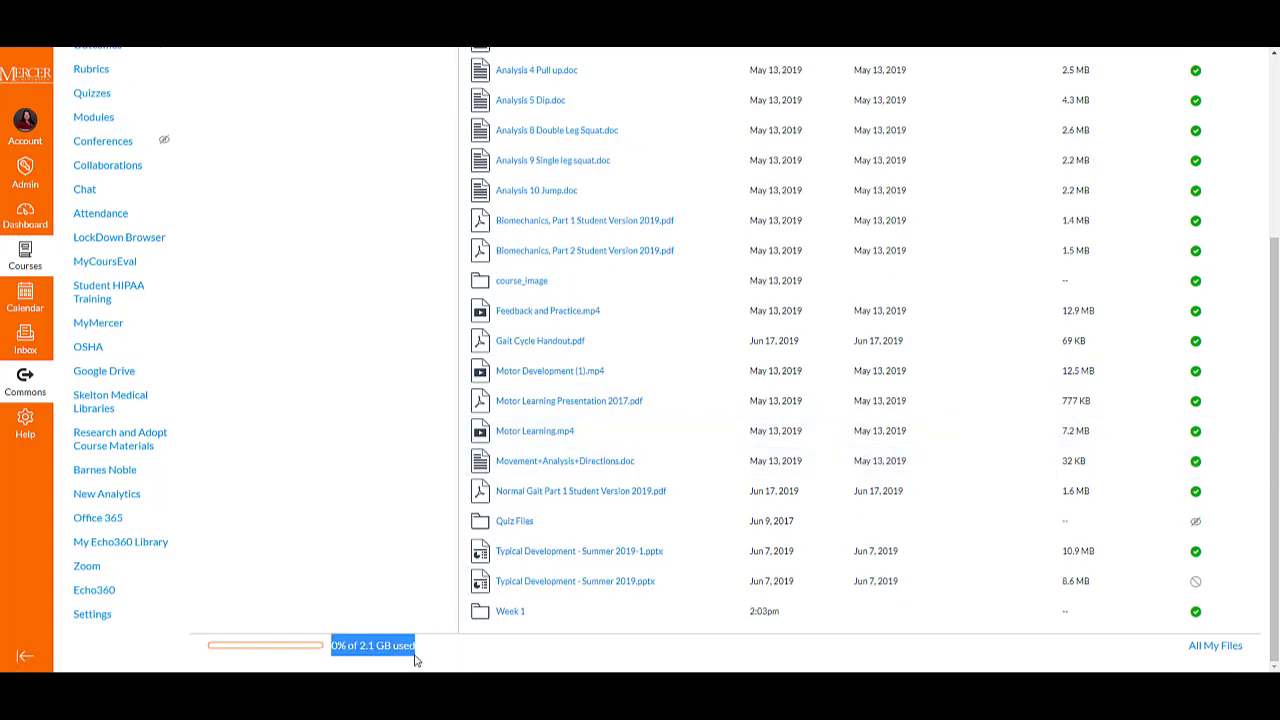
{"action": "left_click", "coordinate": [407, 659]}
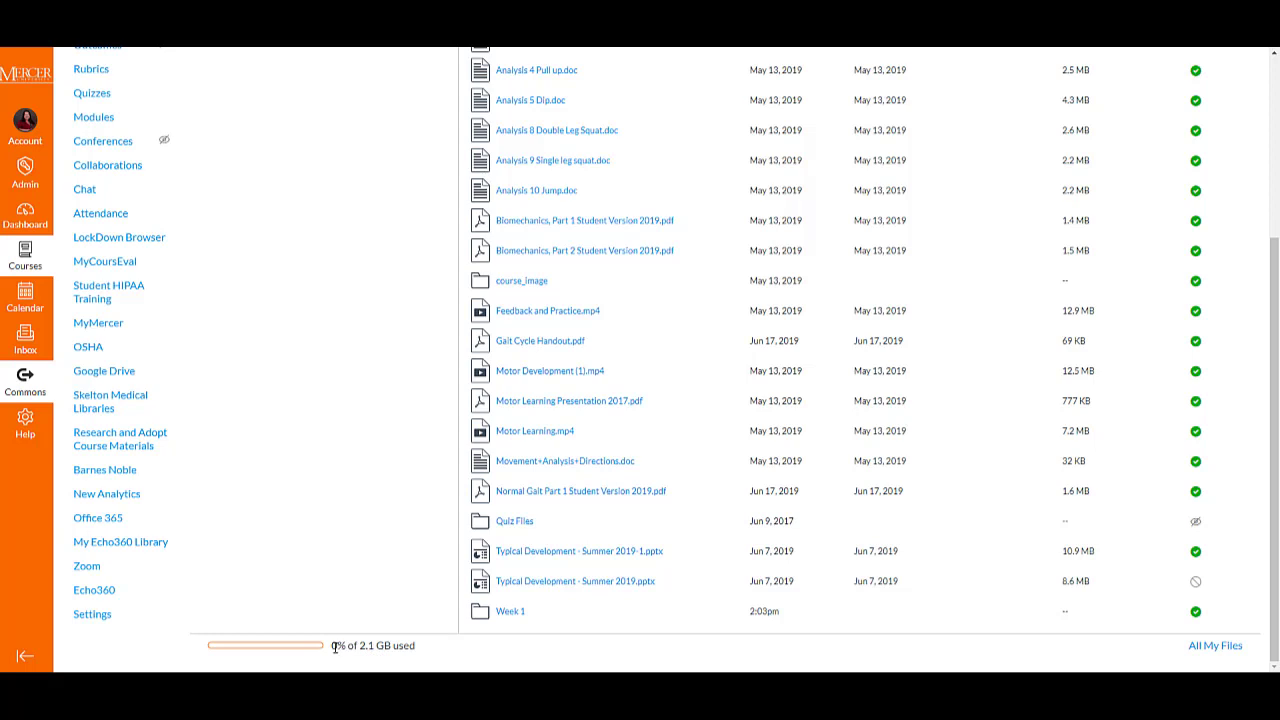
{"action": "left_click_drag", "start_coordinate": [335, 648], "coordinate": [340, 648]}
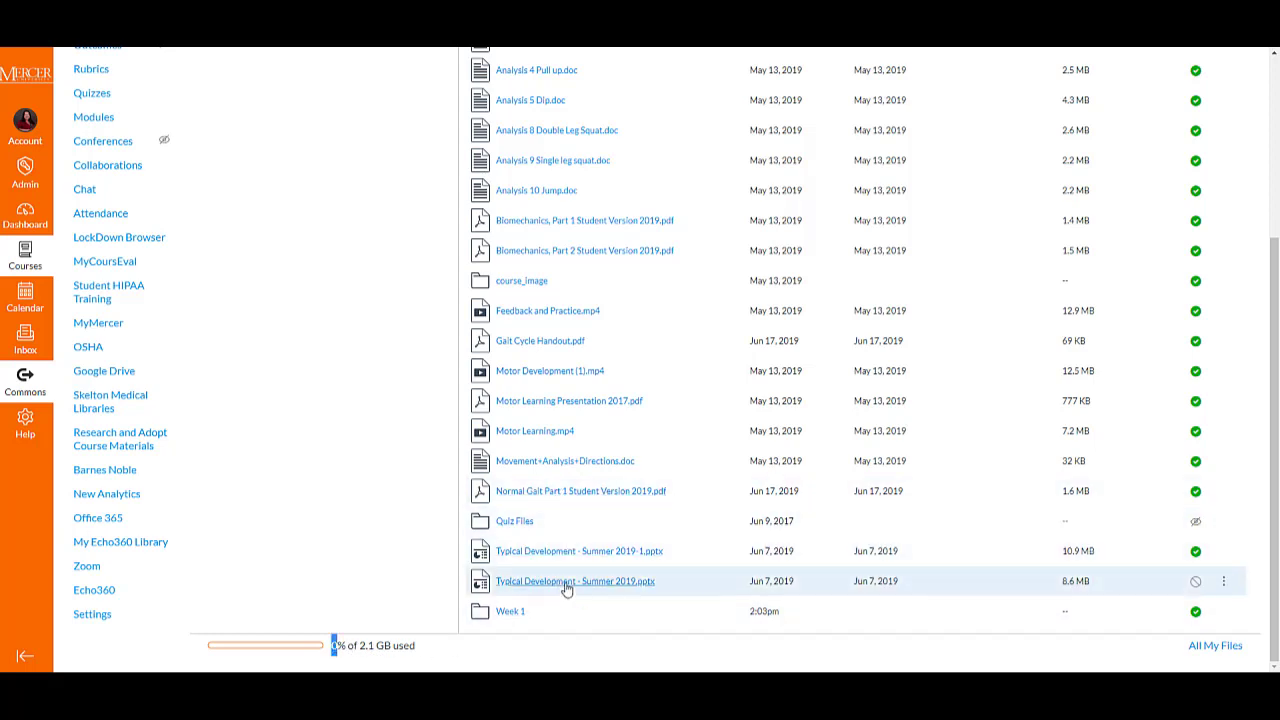
{"action": "left_click", "coordinate": [215, 646]}
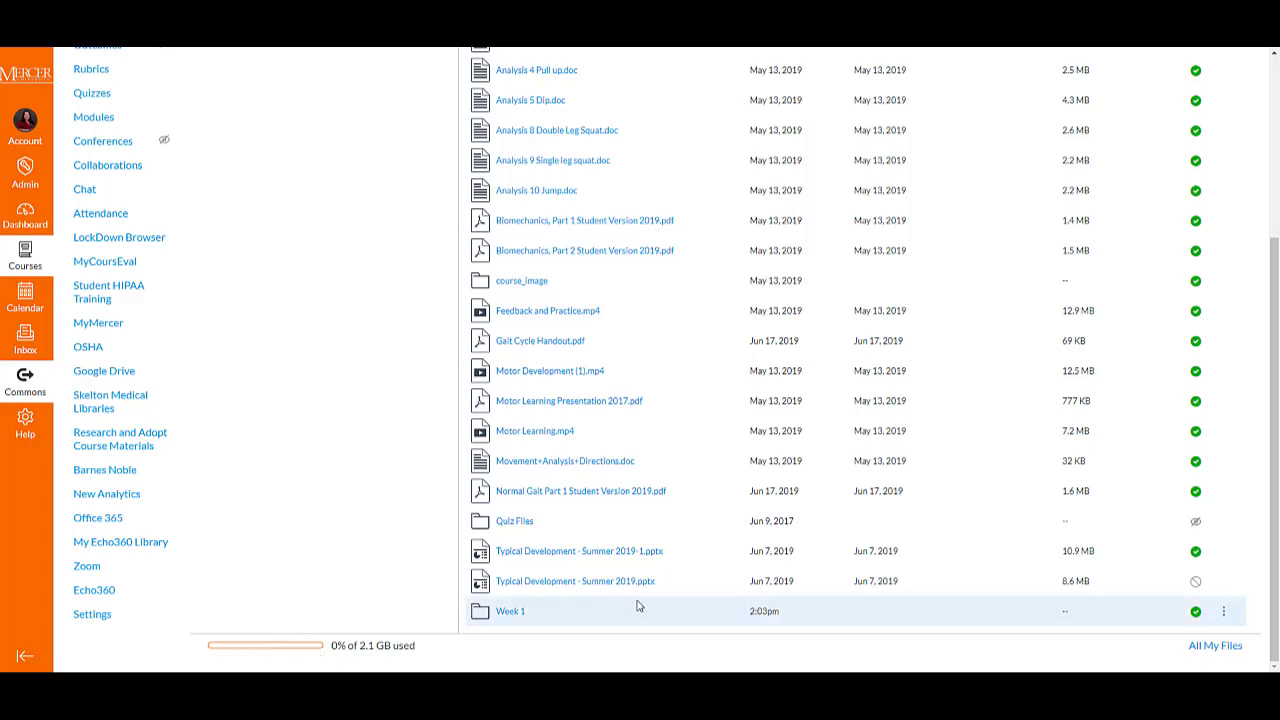
{"action": "scroll", "coordinate": [637, 606], "scroll_direction": "up", "scroll_amount": 5}
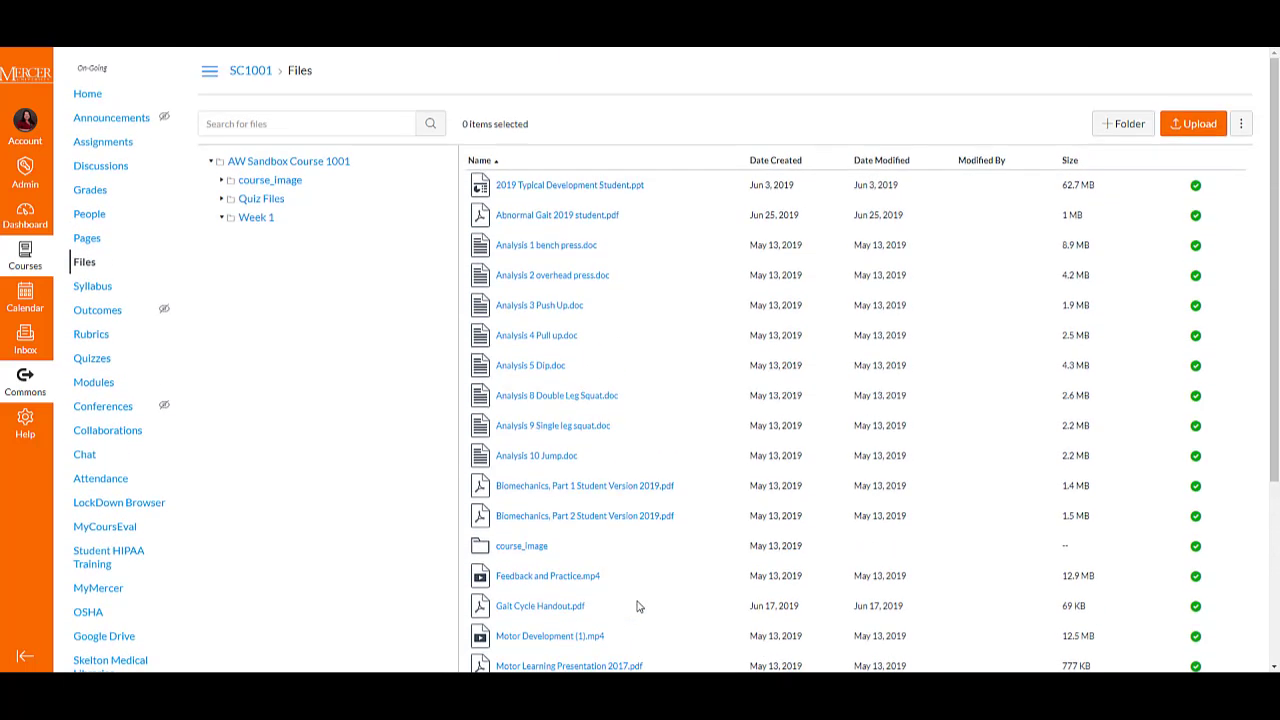
{"action": "scroll", "coordinate": [637, 606], "scroll_direction": "down", "scroll_amount": 5}
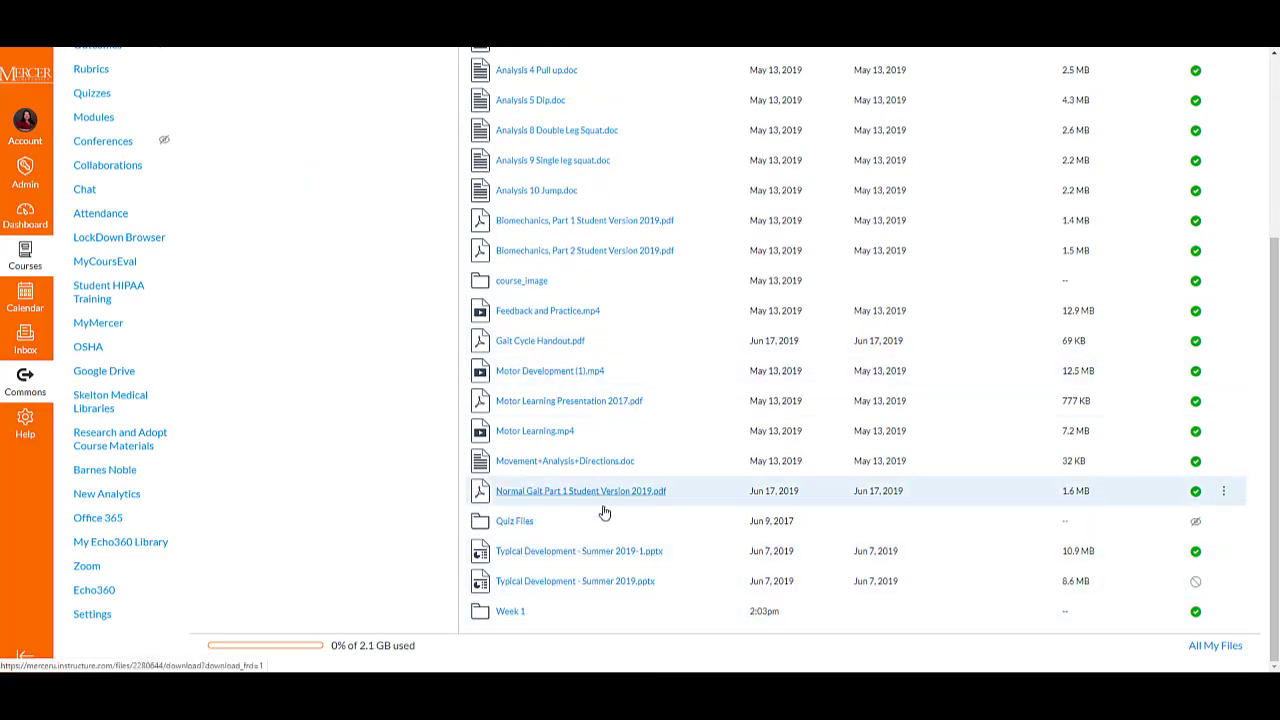
{"action": "scroll", "coordinate": [605, 515], "scroll_direction": "up", "scroll_amount": 3}
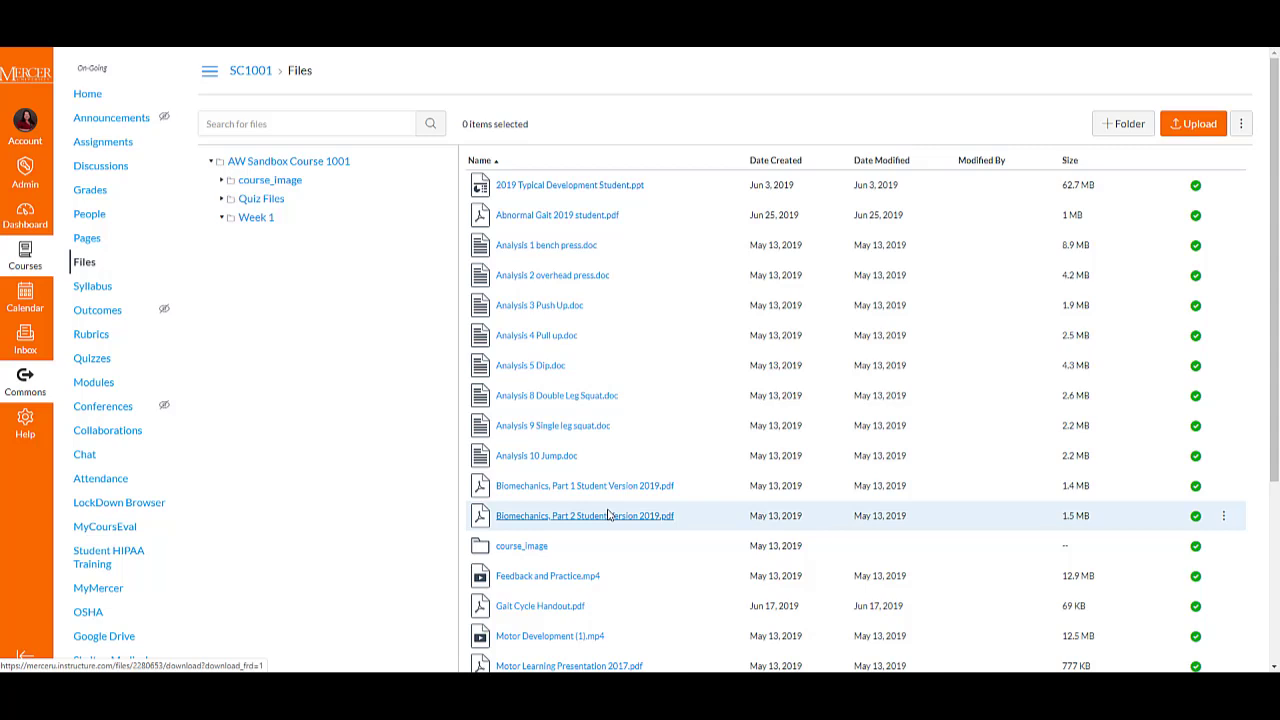
{"action": "scroll", "coordinate": [608, 514], "scroll_direction": "down", "scroll_amount": 2}
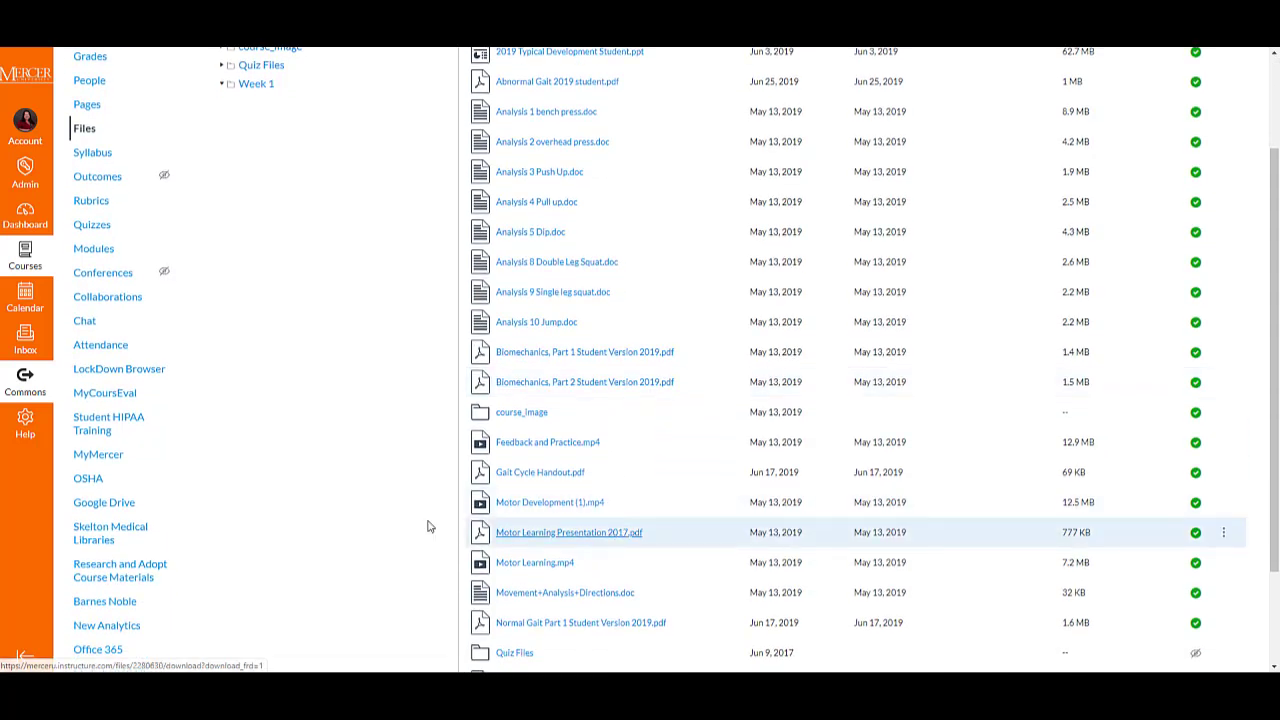
{"action": "scroll", "coordinate": [395, 524], "scroll_direction": "up", "scroll_amount": 1}
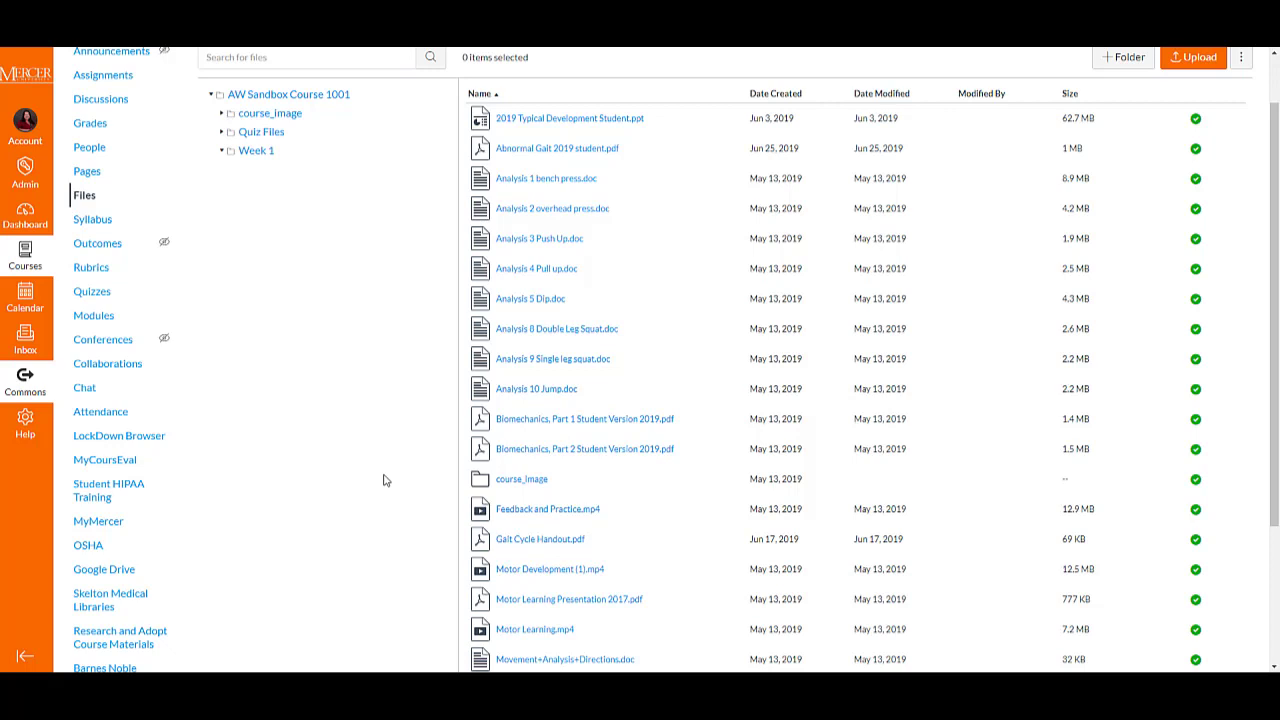
{"action": "scroll", "coordinate": [383, 480], "scroll_direction": "up", "scroll_amount": 1}
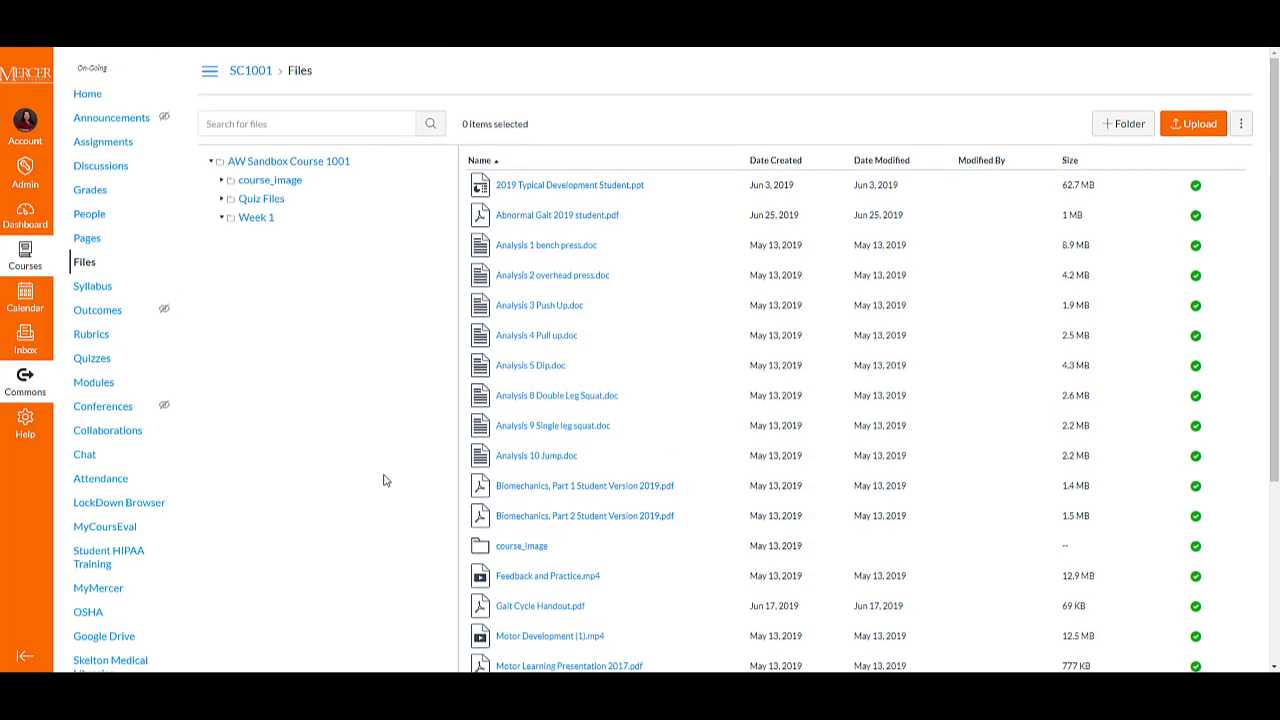